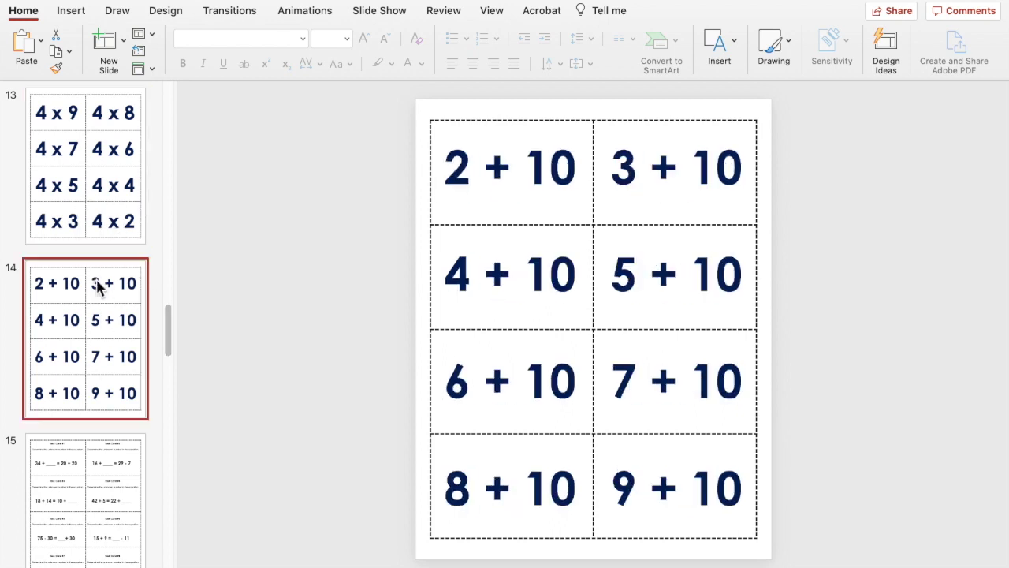
View the task card example on slide 15, and return to the blank slide 12
{"action": "left_click", "coordinate": [93, 467]}
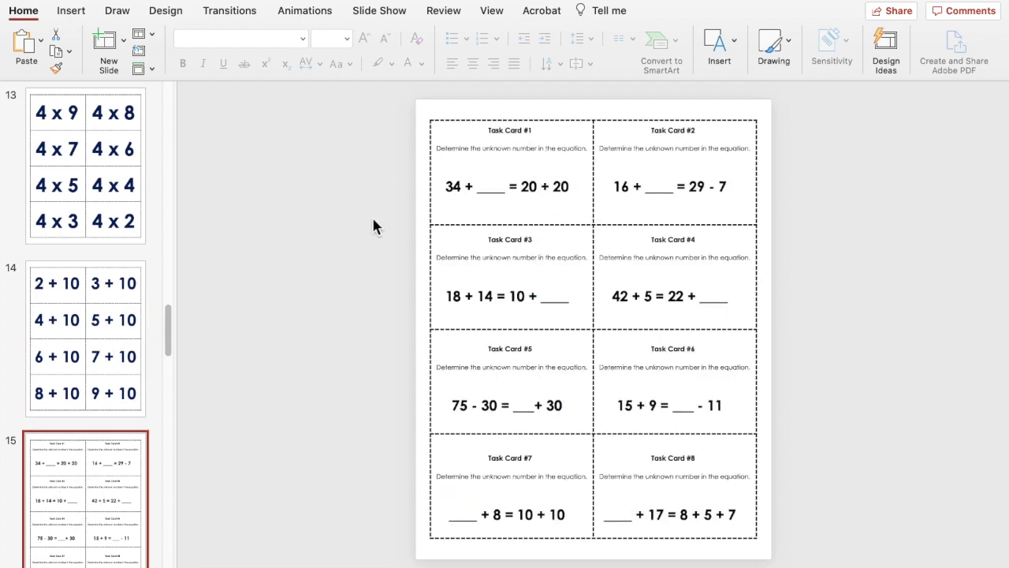
{"action": "left_click_drag", "start_coordinate": [167, 322], "coordinate": [170, 301]}
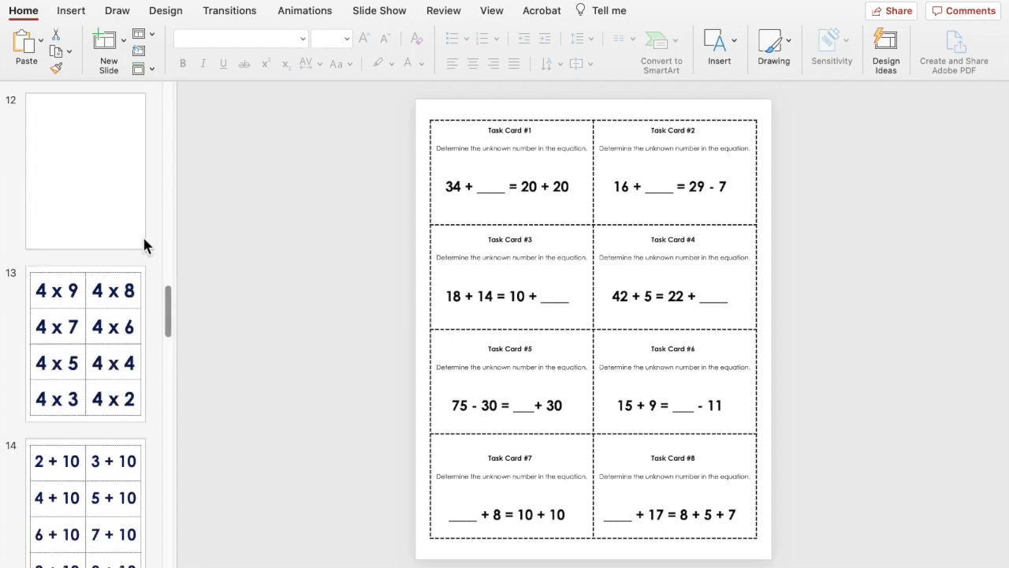
{"action": "left_click", "coordinate": [141, 246]}
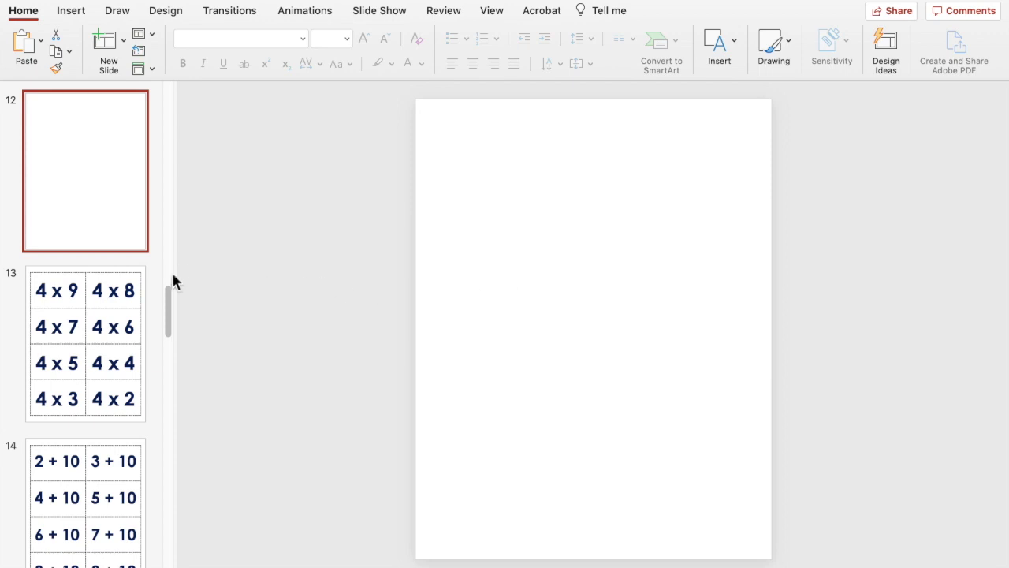
{"action": "scroll", "coordinate": [165, 304], "scroll_direction": "up", "scroll_amount": 1}
{"action": "left_click", "coordinate": [691, 252]}
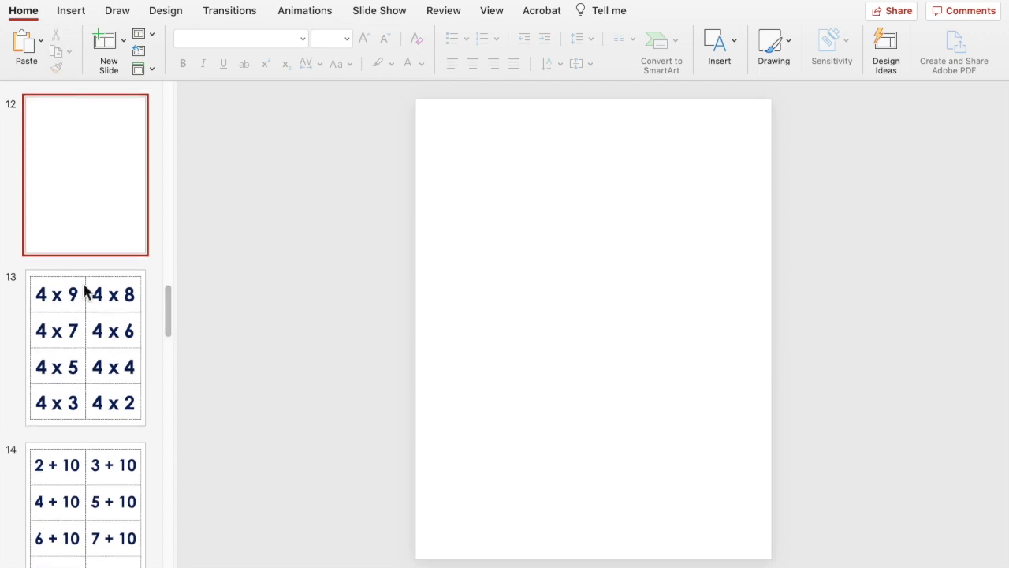
Insert a table with two columns and four rows, and apply the unfilled style with plain black gridlines
{"action": "left_click", "coordinate": [66, 13]}
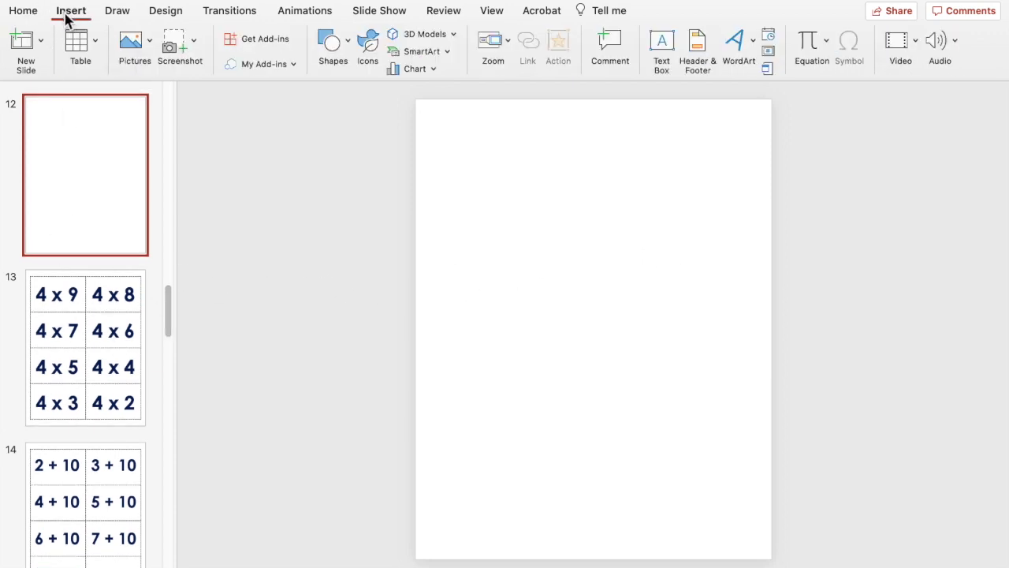
{"action": "left_click", "coordinate": [96, 44]}
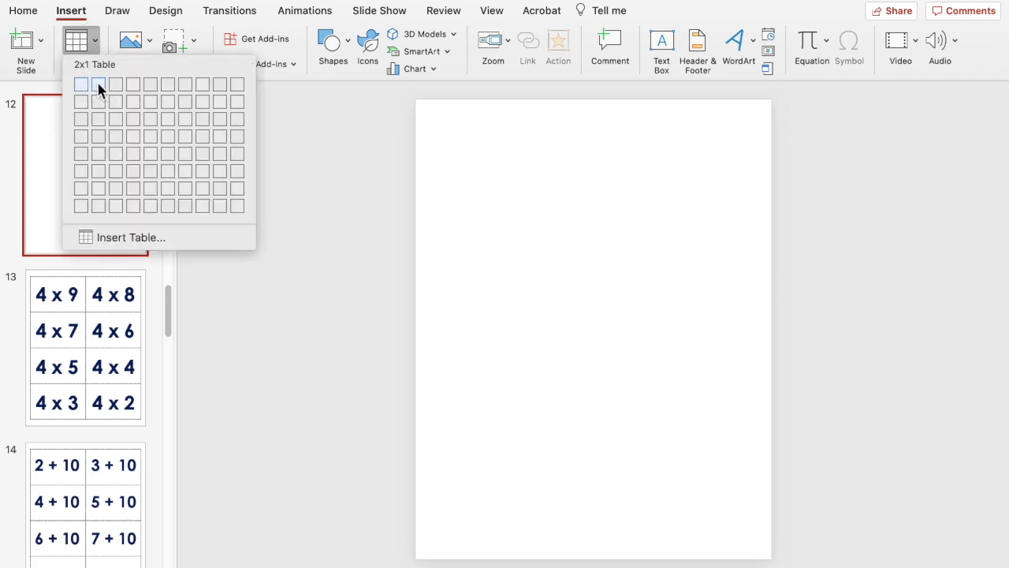
{"action": "left_click", "coordinate": [103, 144]}
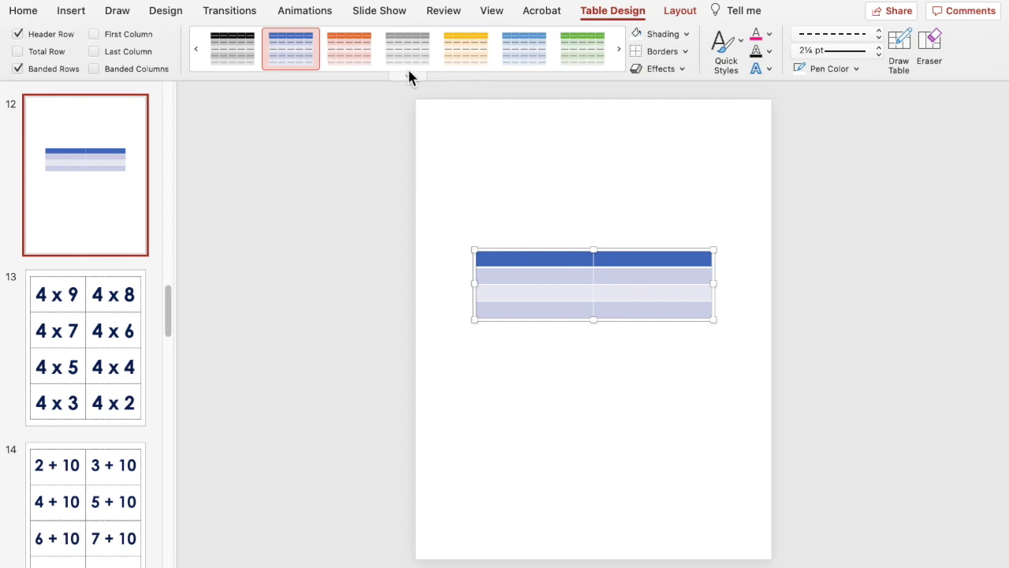
{"action": "left_click", "coordinate": [415, 76]}
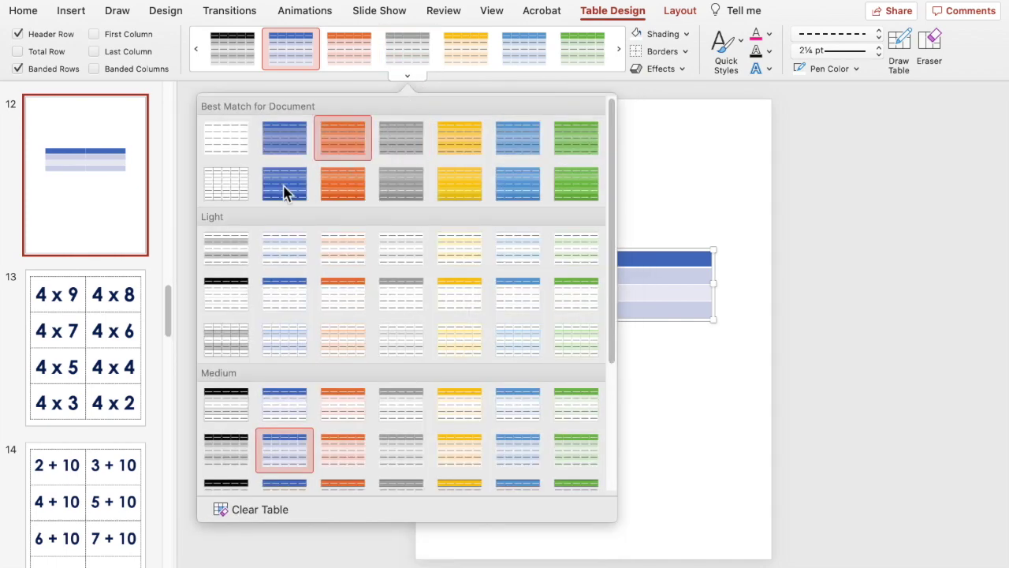
{"action": "left_click", "coordinate": [235, 183]}
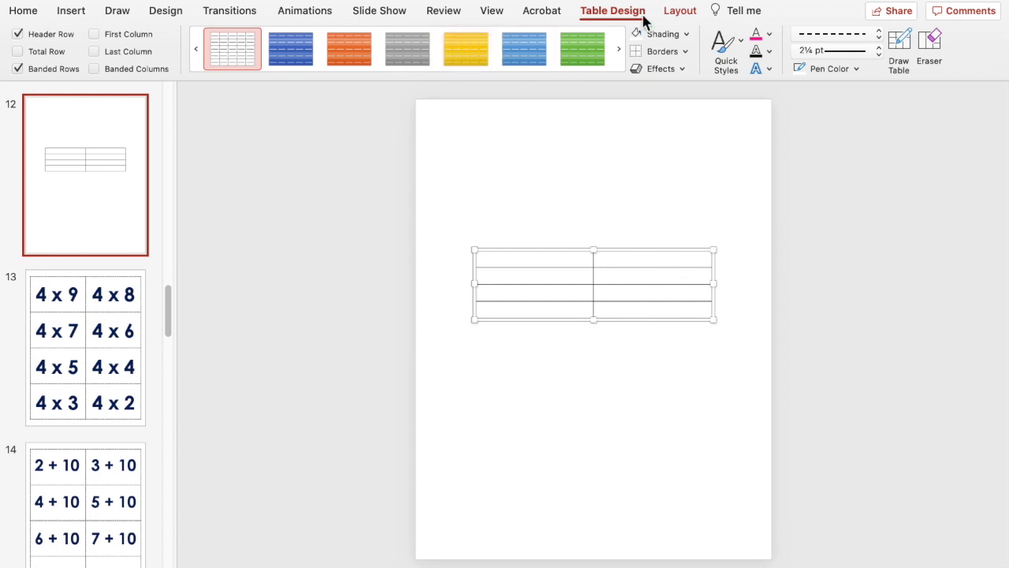
Enlarge the table to nearly fill the page, with 2.6" high rows and 4" wide columns
{"action": "left_click", "coordinate": [669, 16]}
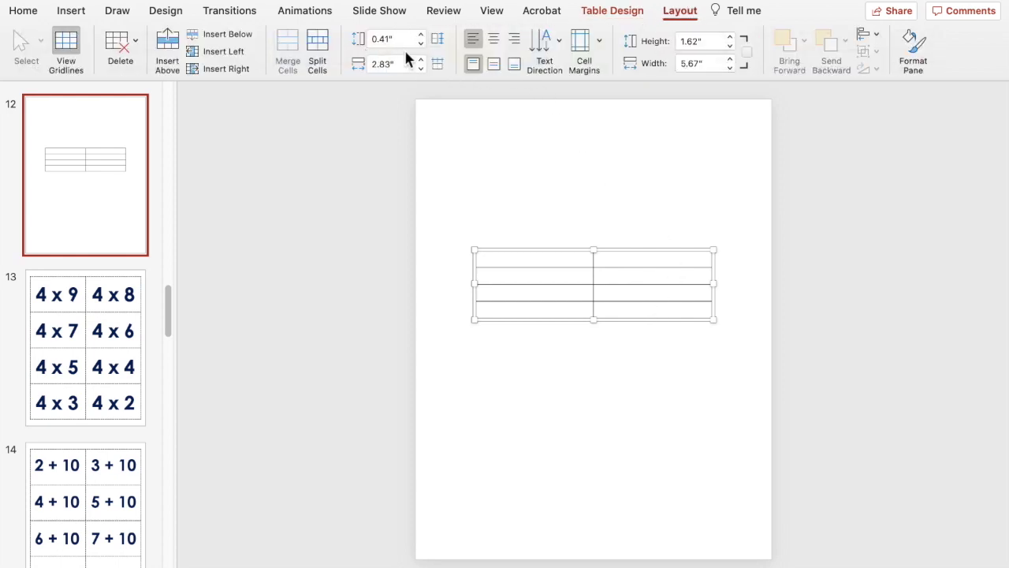
{"action": "left_click", "coordinate": [421, 35]}
{"action": "left_click", "coordinate": [421, 35]}
{"action": "left_click", "coordinate": [421, 35]}
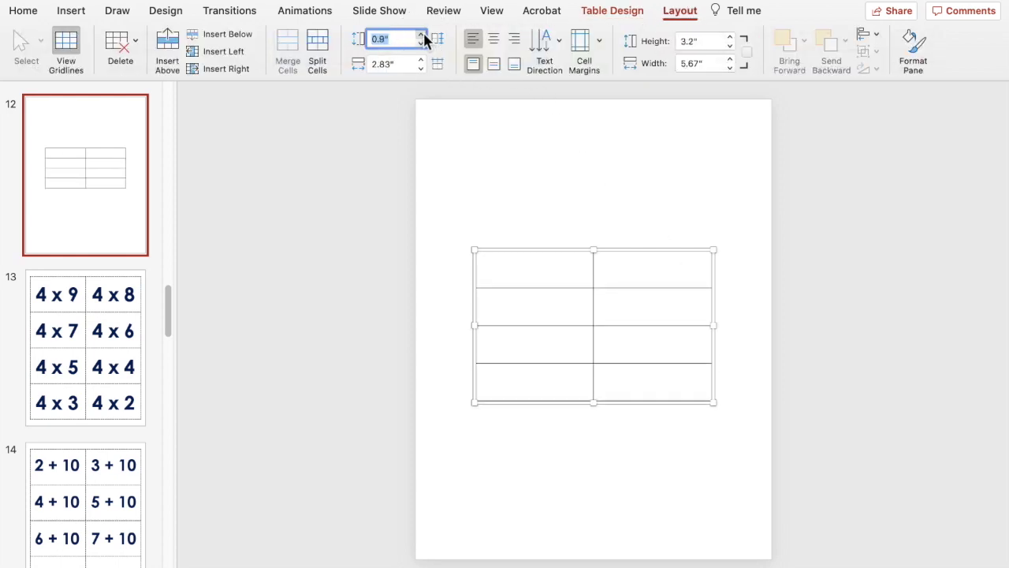
{"action": "left_click", "coordinate": [421, 35]}
{"action": "left_click", "coordinate": [421, 35]}
{"action": "left_click", "coordinate": [421, 34]}
{"action": "left_click", "coordinate": [421, 34]}
{"action": "left_click", "coordinate": [421, 35]}
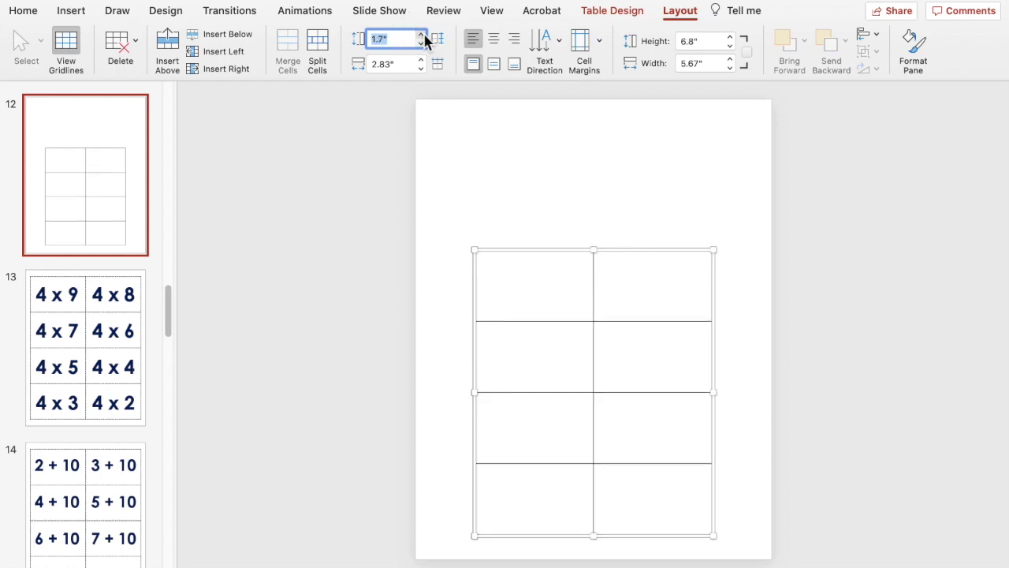
{"action": "left_click", "coordinate": [421, 35]}
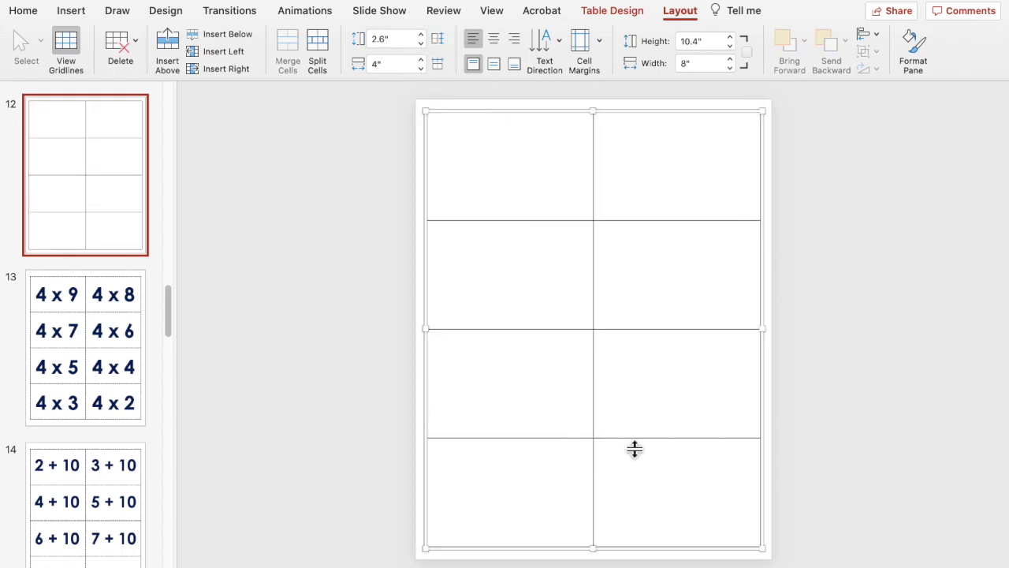
Draw a text box that nearly fills the upper-left table cell
{"action": "left_click", "coordinate": [490, 182]}
{"action": "left_click", "coordinate": [66, 12]}
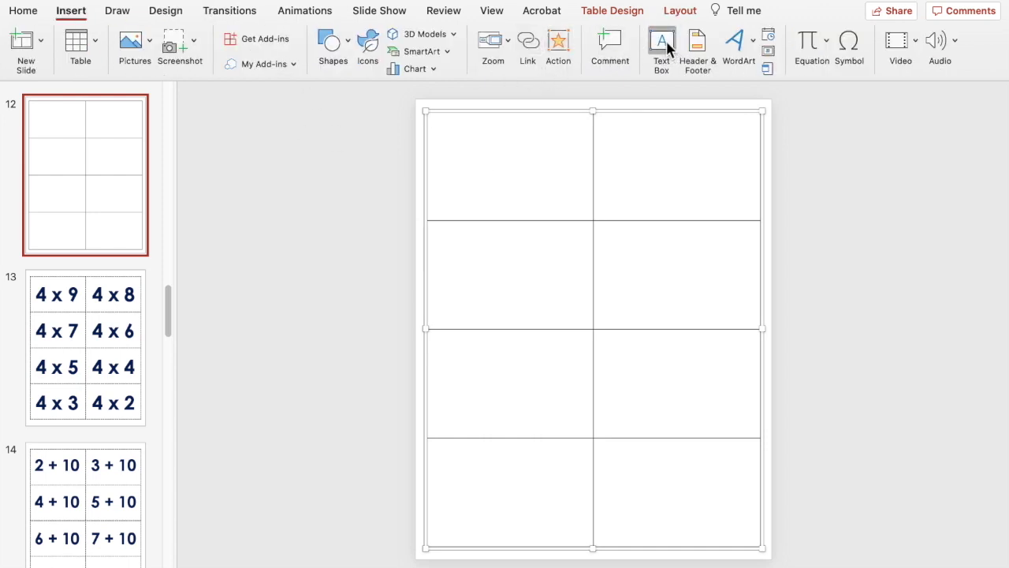
{"action": "left_click", "coordinate": [654, 74]}
{"action": "left_click_drag", "start_coordinate": [435, 123], "coordinate": [584, 211]}
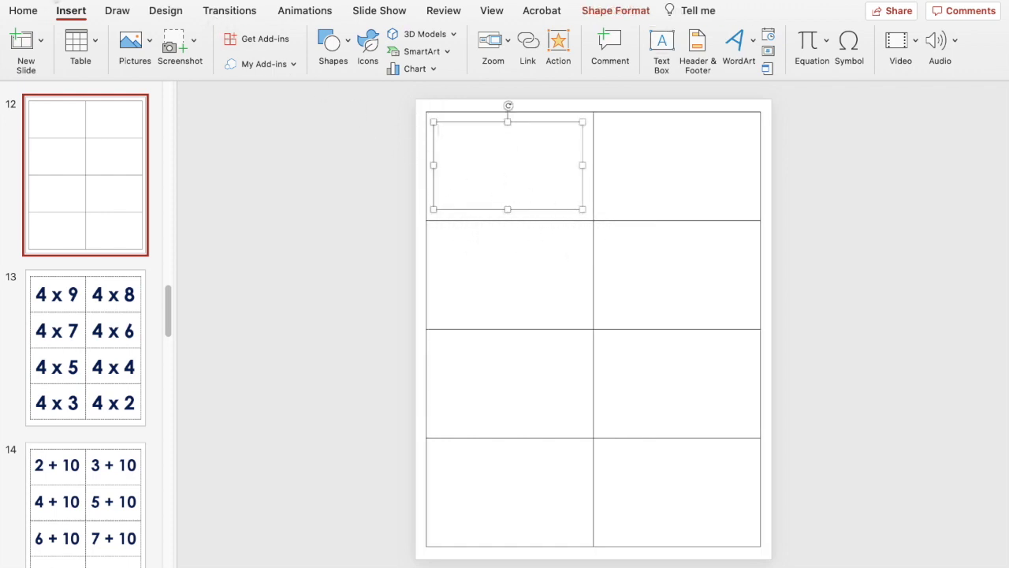
Enter "4 x 9" in the text box and format it as Century Gothic Bold, size 96
{"action": "left_click", "coordinate": [35, 15]}
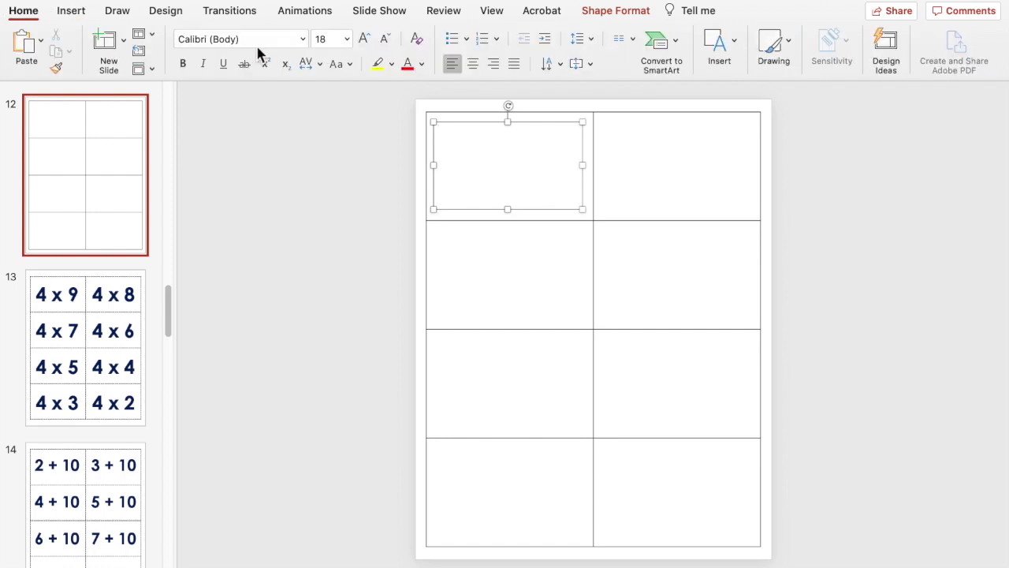
{"action": "left_click", "coordinate": [303, 39]}
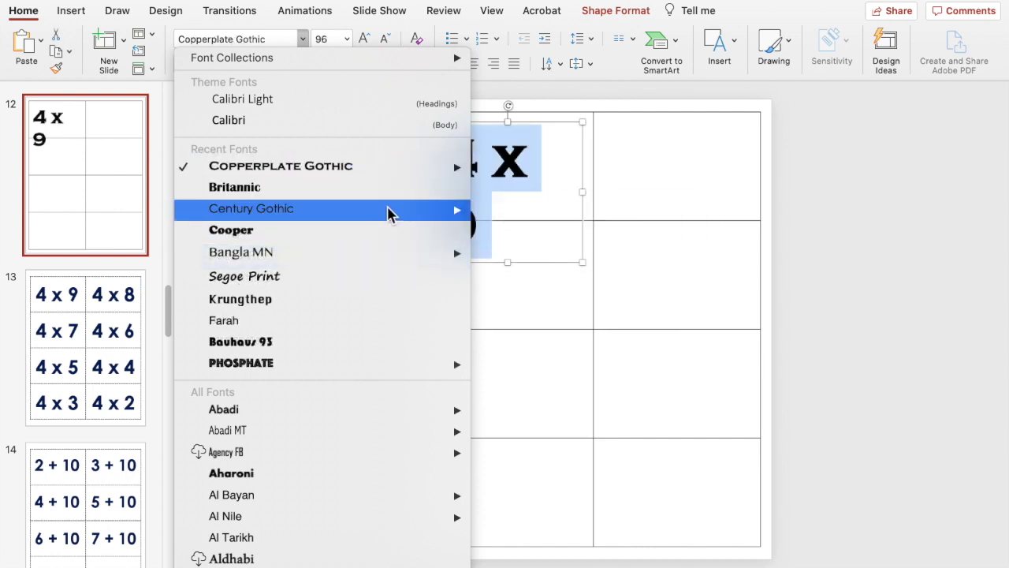
{"action": "mouse_move", "coordinate": [461, 211]}
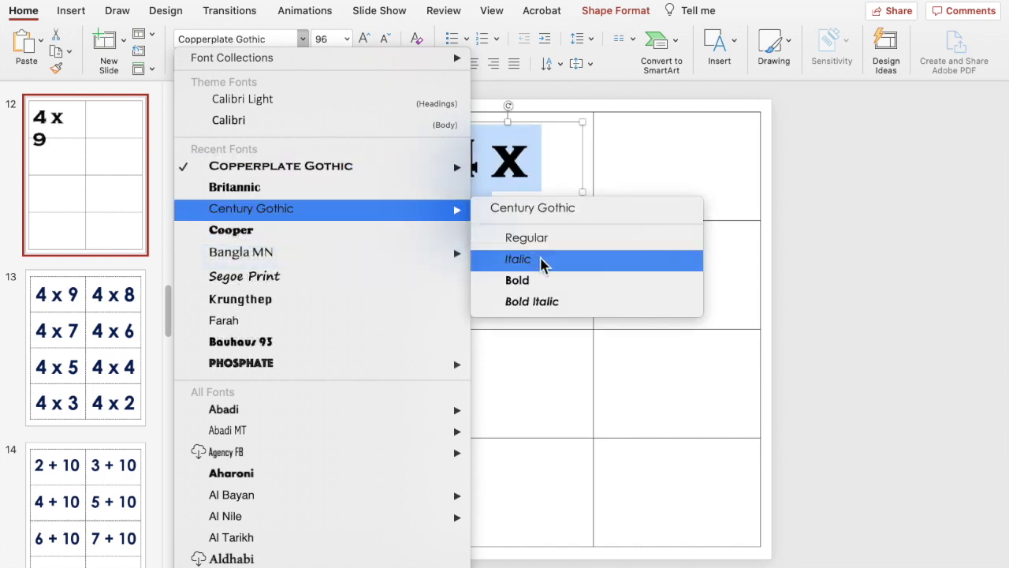
{"action": "left_click", "coordinate": [544, 283]}
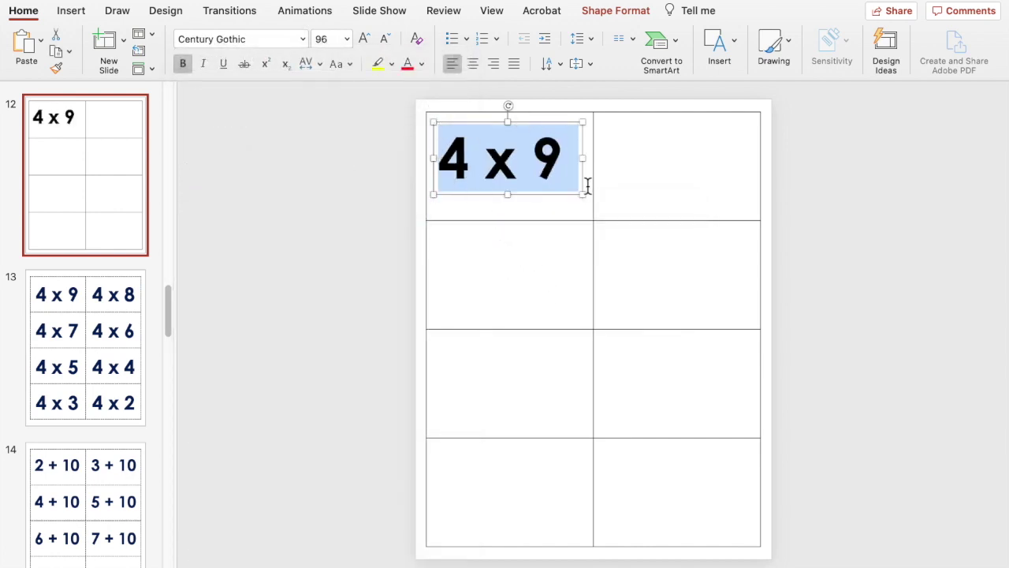
Narrow the "4 x 9" text box slightly and center it within the upper-left cell
{"action": "left_click_drag", "start_coordinate": [551, 201], "coordinate": [556, 203]}
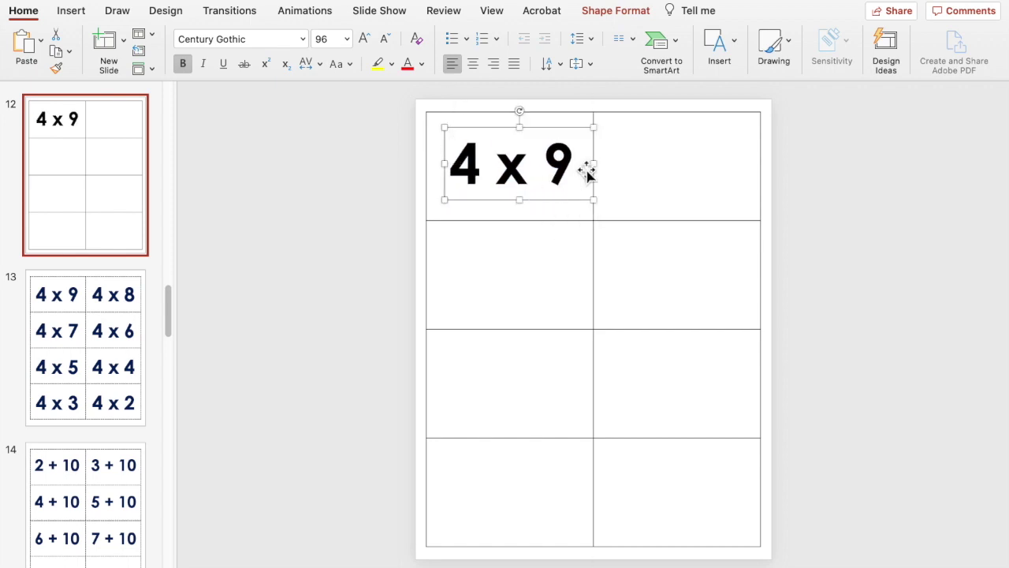
{"action": "left_click_drag", "start_coordinate": [593, 164], "coordinate": [585, 167]}
{"action": "left_click_drag", "start_coordinate": [562, 207], "coordinate": [557, 205]}
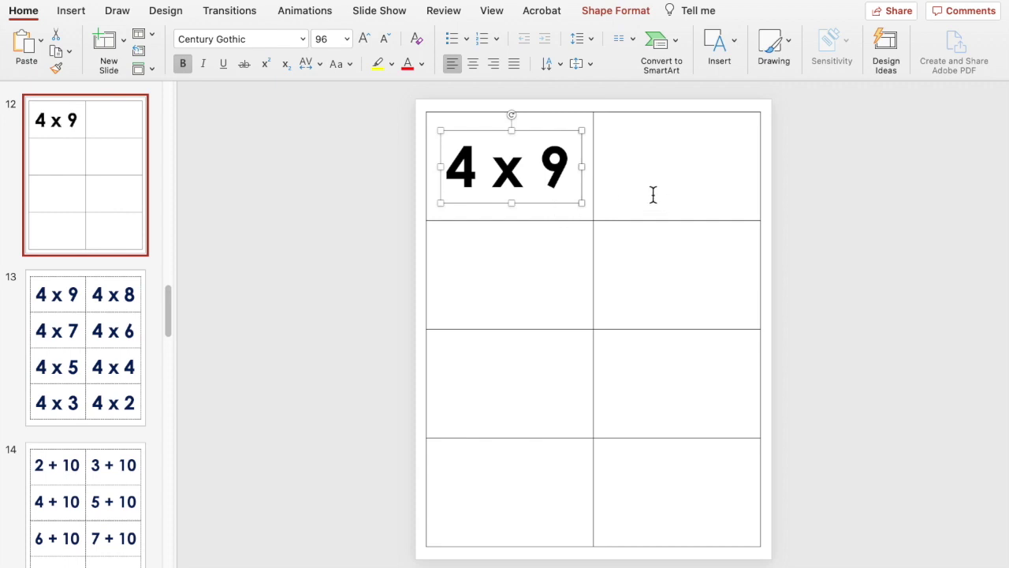
{"action": "left_click", "coordinate": [372, 197]}
Duplicate the "4 x 9" text box and align the copy in the upper-right cell
{"action": "left_click", "coordinate": [524, 171]}
{"action": "left_click", "coordinate": [542, 204]}
{"action": "left_click_drag", "start_coordinate": [542, 206], "coordinate": [705, 205]}
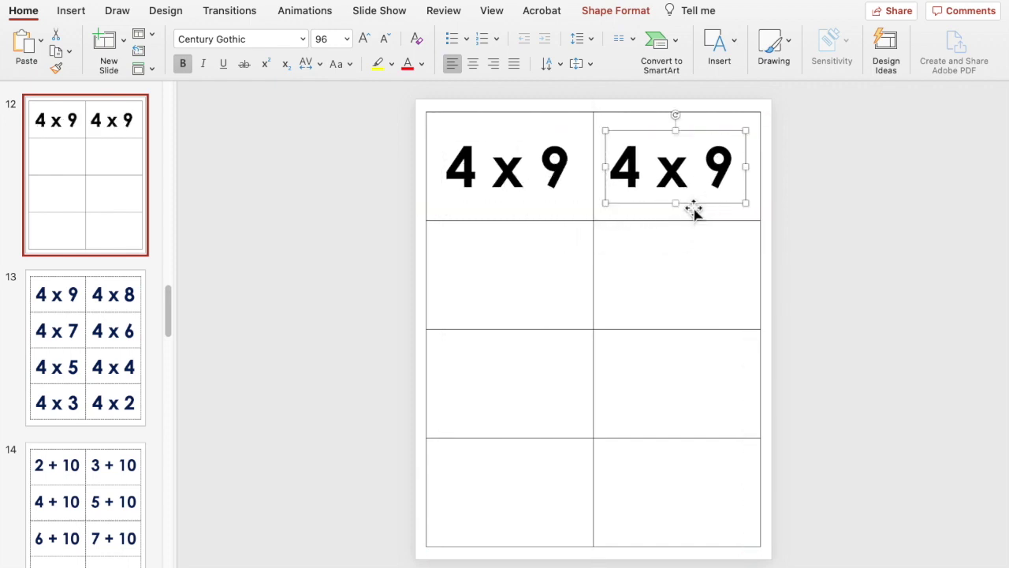
Duplicate the pair of "4 x 9" text boxes into the second, third and fourth table rows
{"action": "left_click", "coordinate": [518, 194], "text": "shift"}
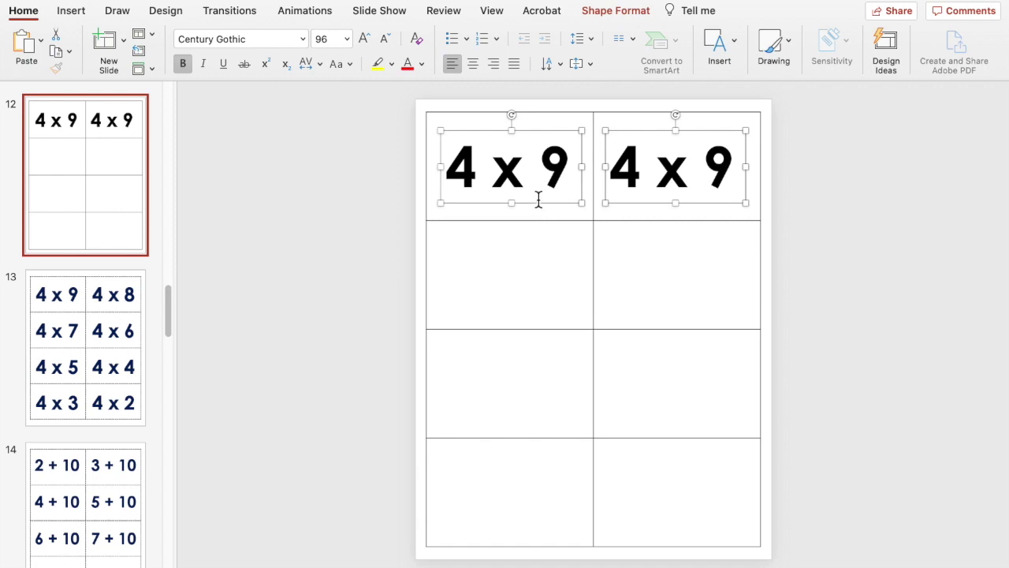
{"action": "left_click_drag", "start_coordinate": [564, 208], "coordinate": [557, 310]}
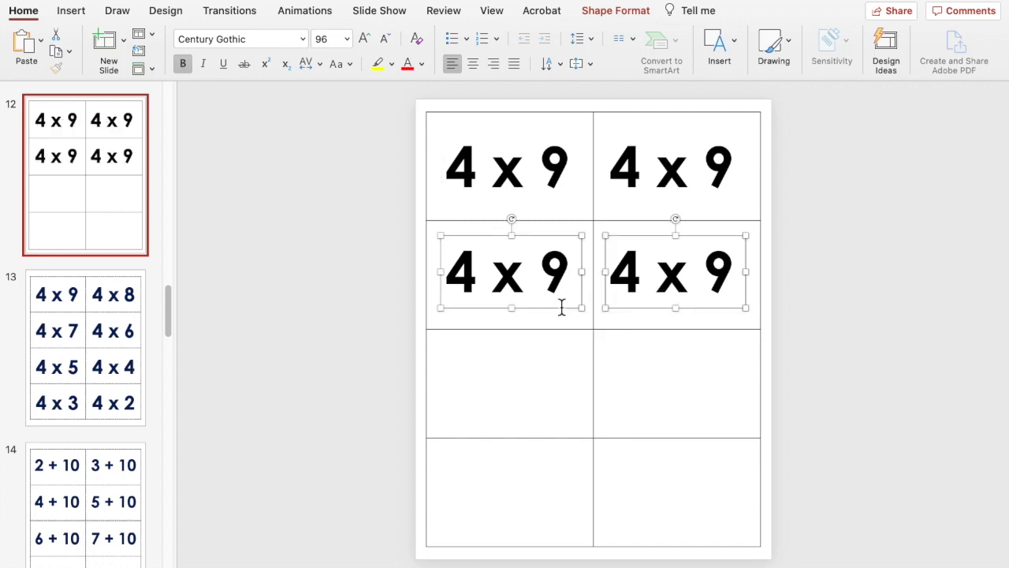
{"action": "key", "text": "super+d"}
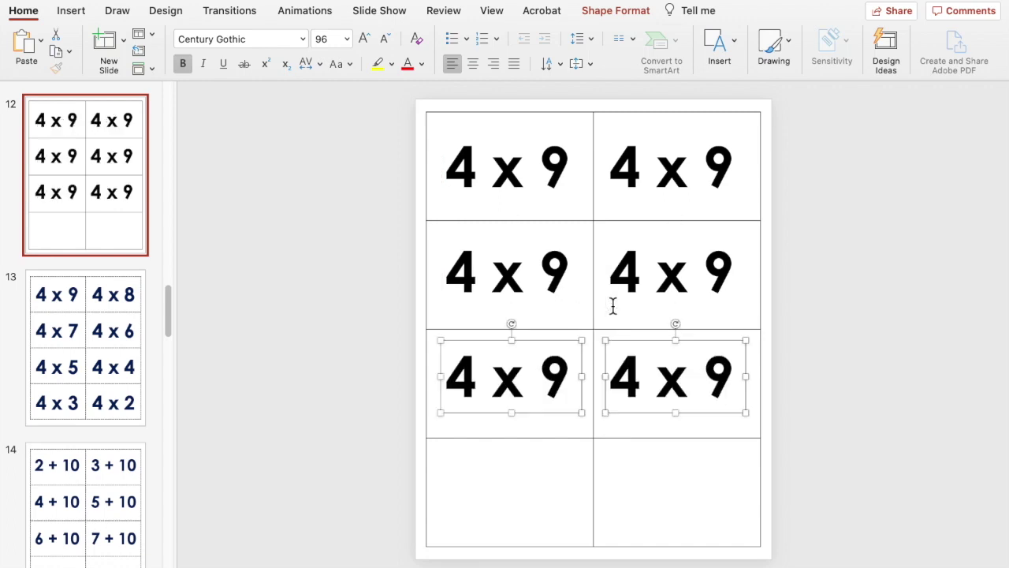
{"action": "key", "text": "super+d"}
Move the four text boxes in the third and fourth rows down slightly to center them in their cells
{"action": "left_click_drag", "start_coordinate": [347, 322], "coordinate": [904, 567]}
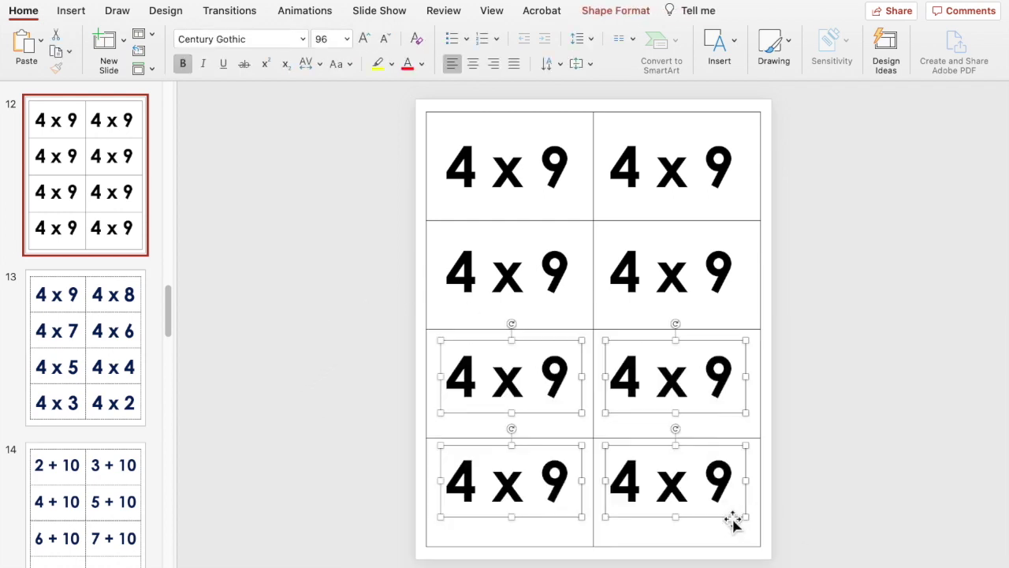
{"action": "left_click_drag", "start_coordinate": [703, 522], "coordinate": [705, 528]}
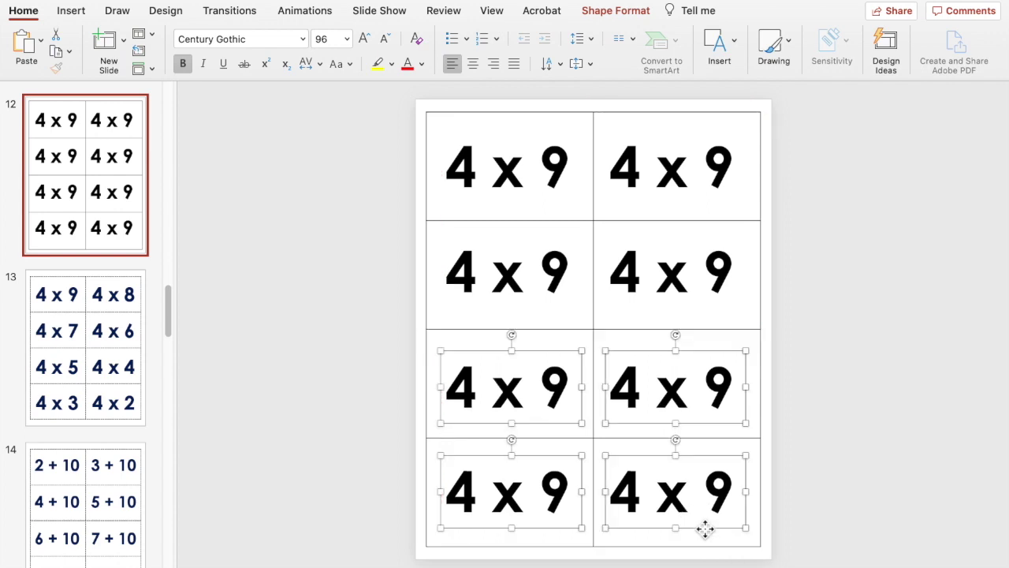
{"action": "left_click", "coordinate": [840, 420]}
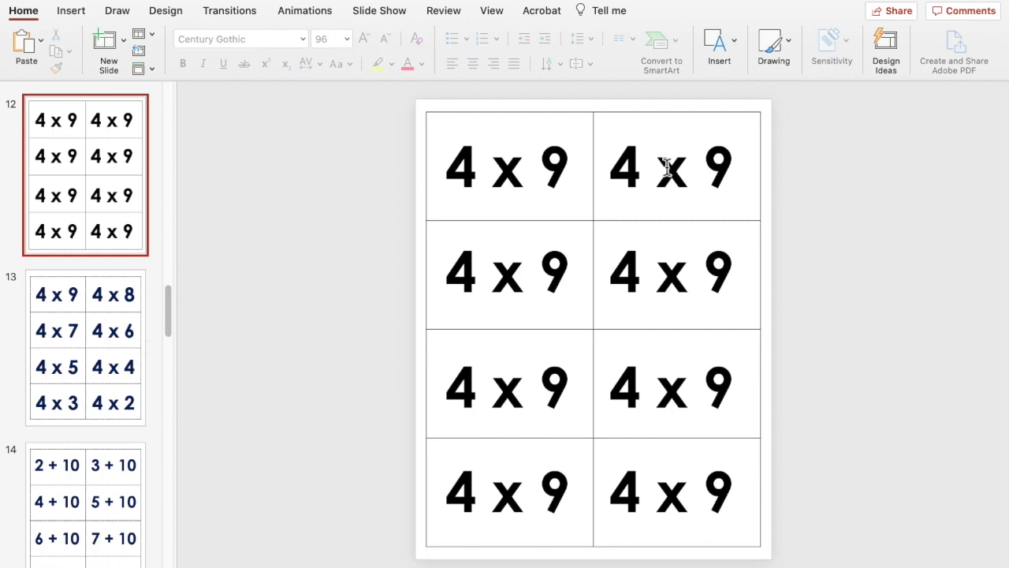
Change the problem in the first row's left cell to "6 x 9"
{"action": "left_click", "coordinate": [464, 166]}
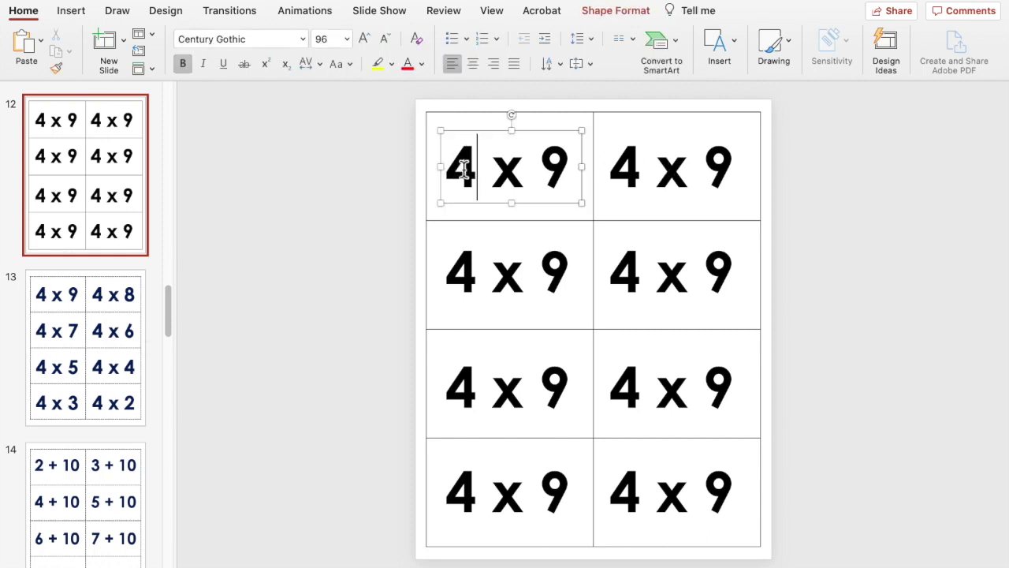
{"action": "type", "text": "6"}
{"action": "key", "text": "Left"}
{"action": "key", "text": "BackSpace"}
Change the problem in the first row's right cell to "6 x 8"
{"action": "left_click", "coordinate": [634, 156]}
{"action": "key", "text": "BackSpace"}
{"action": "type", "text": "6"}
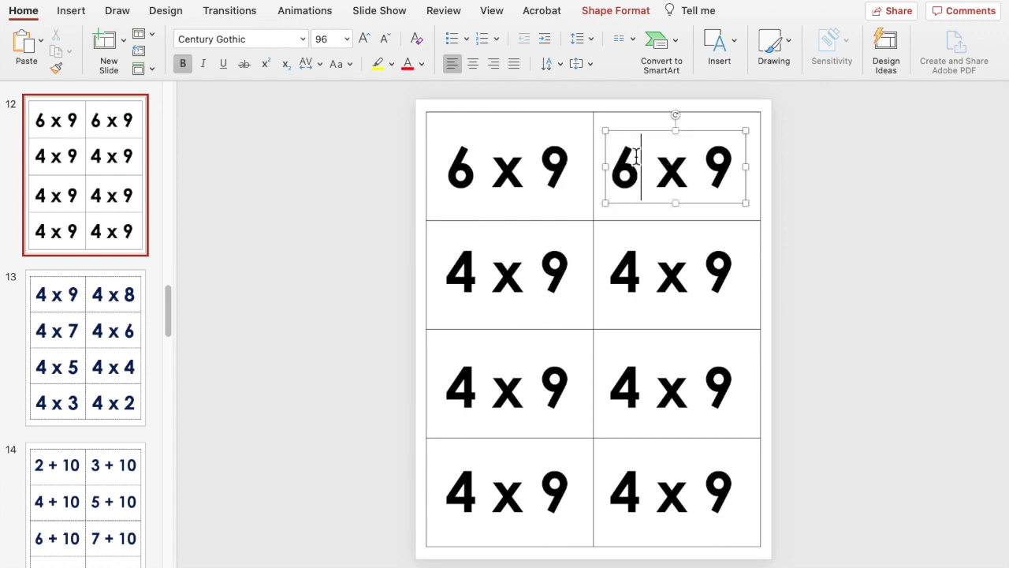
{"action": "key", "text": "Right"}
{"action": "key", "text": "Right"}
{"action": "key", "text": "Right"}
{"action": "key", "text": "Right"}
{"action": "key", "text": "BackSpace"}
{"action": "type", "text": "8"}
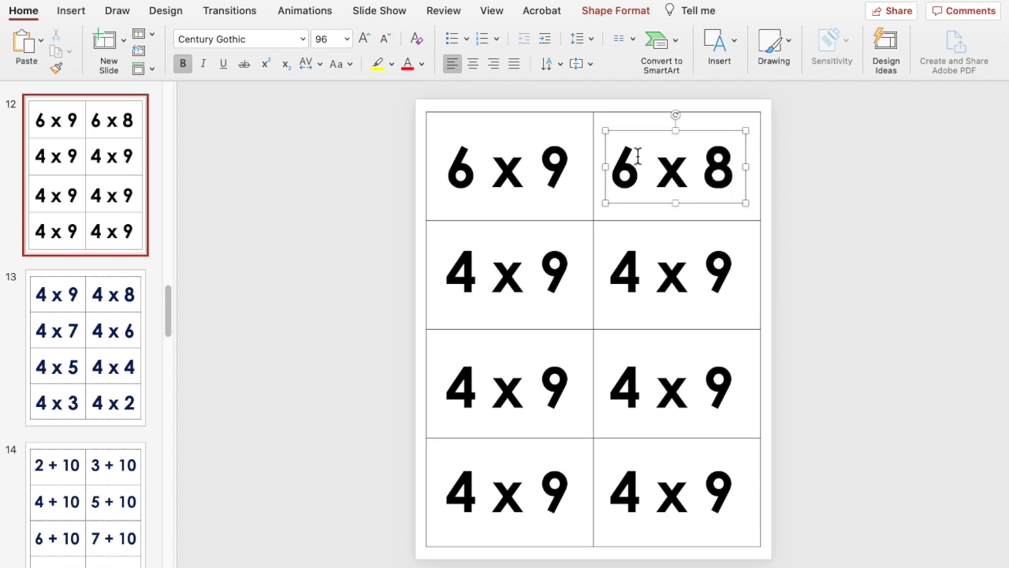
Change the problem in the second row's left cell to "6 x 7"
{"action": "left_click", "coordinate": [468, 262]}
{"action": "key", "text": "BackSpace"}
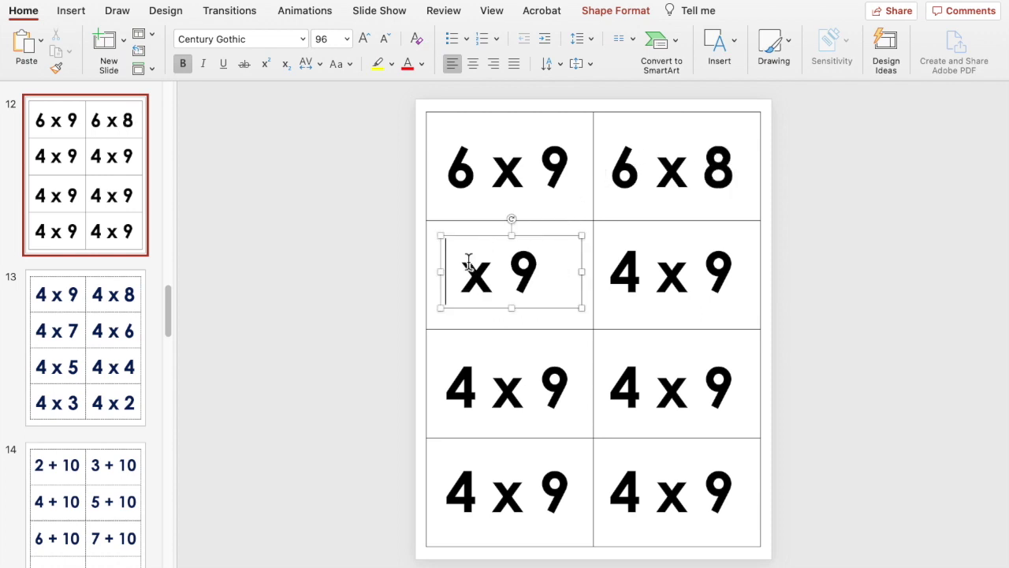
{"action": "type", "text": "6"}
{"action": "key", "text": "Right"}
{"action": "key", "text": "Right"}
{"action": "key", "text": "Right"}
{"action": "key", "text": "Right"}
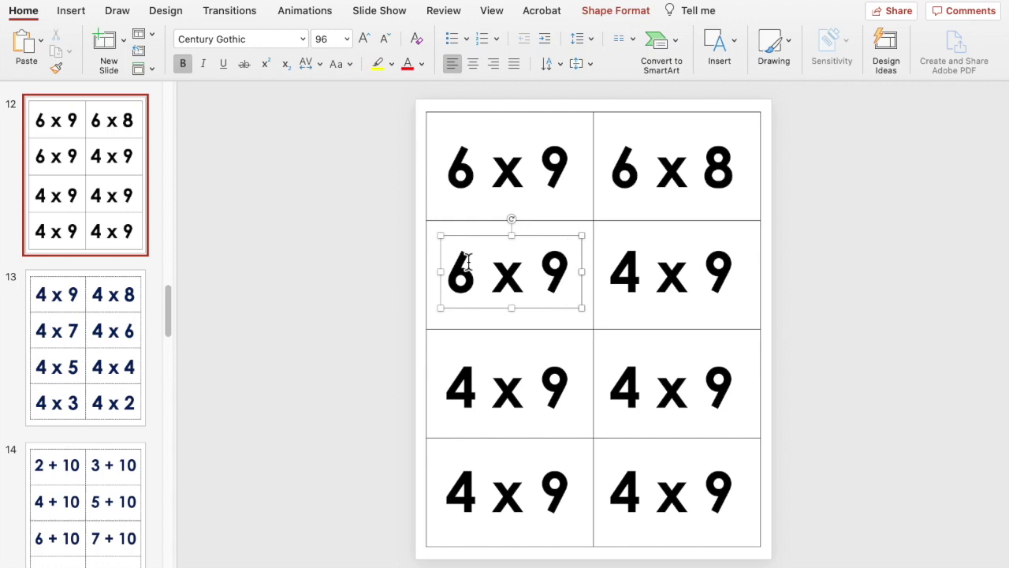
{"action": "key", "text": "BackSpace"}
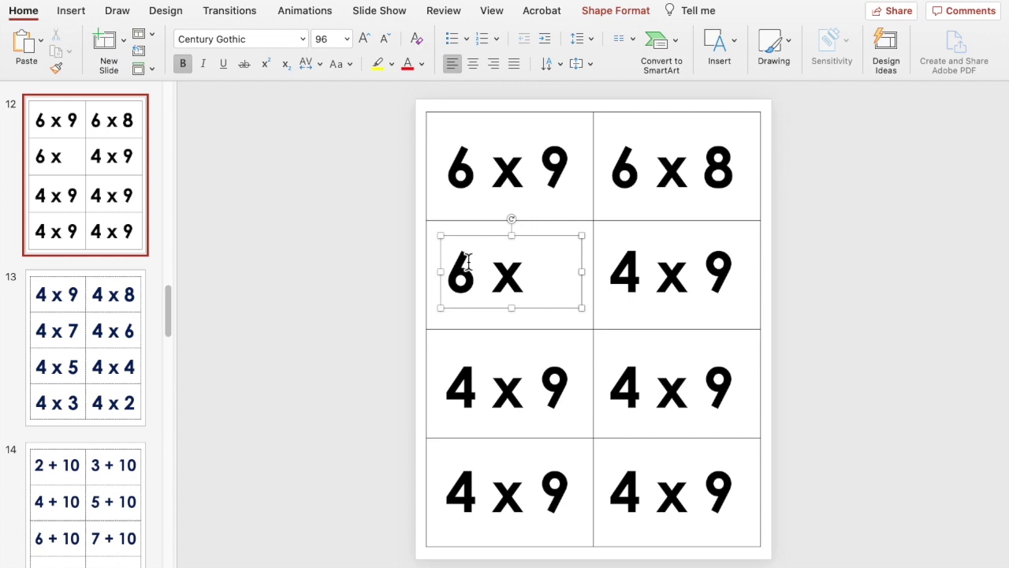
{"action": "type", "text": "7"}
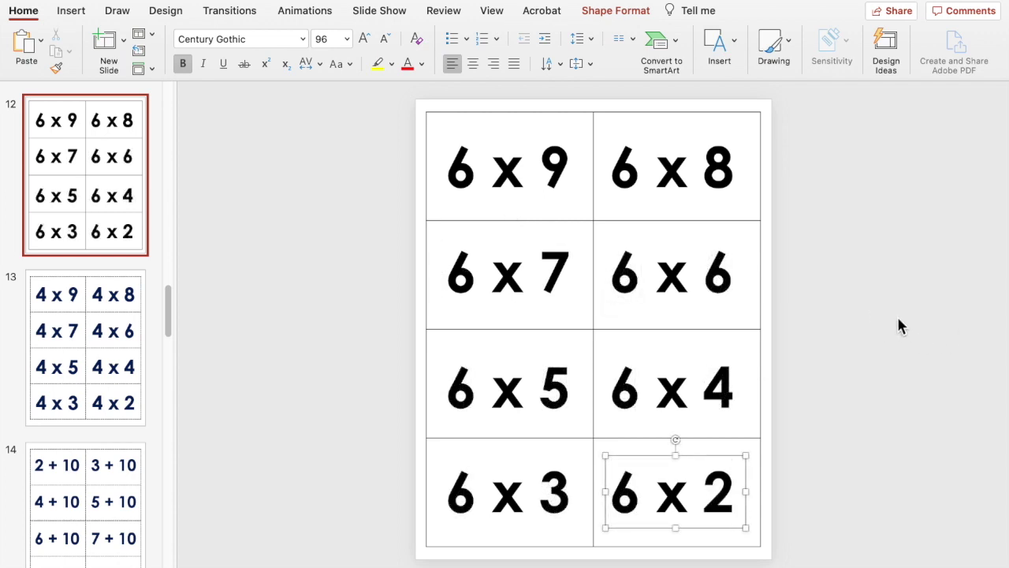
Insert a blank slide after the 4 times table slide
{"action": "left_click", "coordinate": [898, 320]}
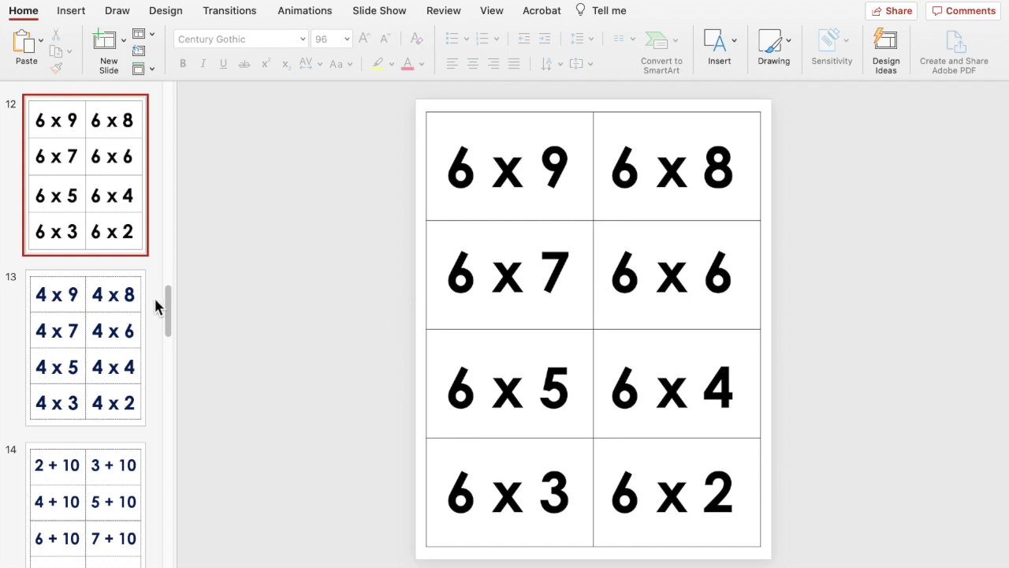
{"action": "left_click_drag", "start_coordinate": [171, 312], "coordinate": [174, 319]}
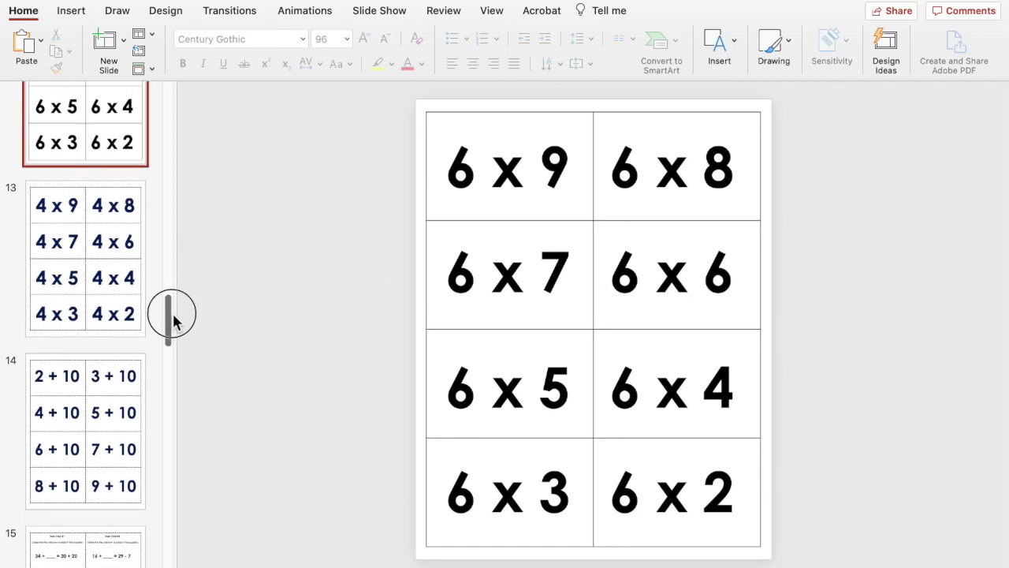
{"action": "left_click", "coordinate": [115, 343]}
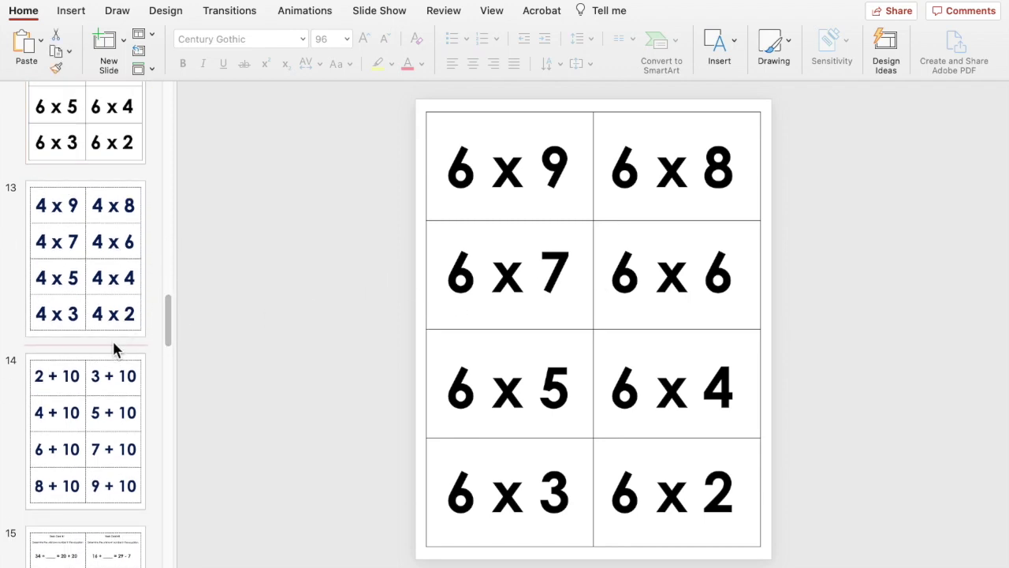
{"action": "left_click", "coordinate": [124, 39]}
{"action": "left_click", "coordinate": [205, 199]}
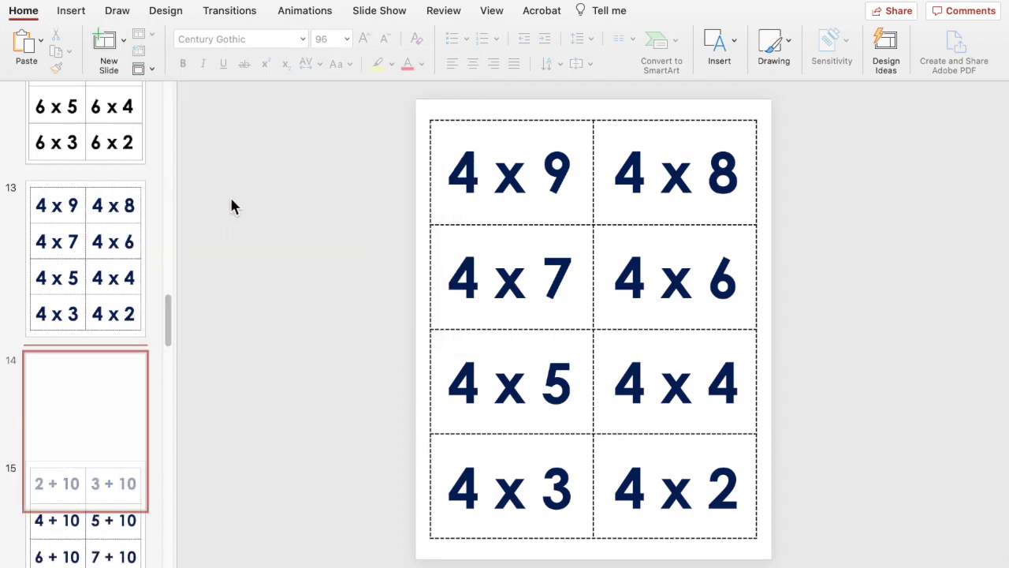
{"action": "left_click_drag", "start_coordinate": [166, 326], "coordinate": [167, 333]}
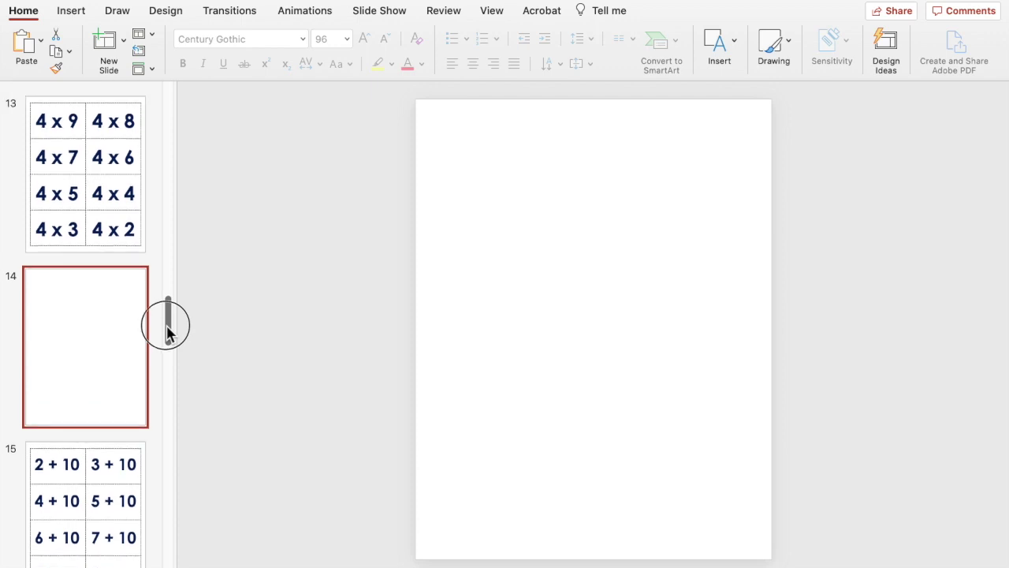
{"action": "left_click_drag", "start_coordinate": [167, 325], "coordinate": [168, 330]}
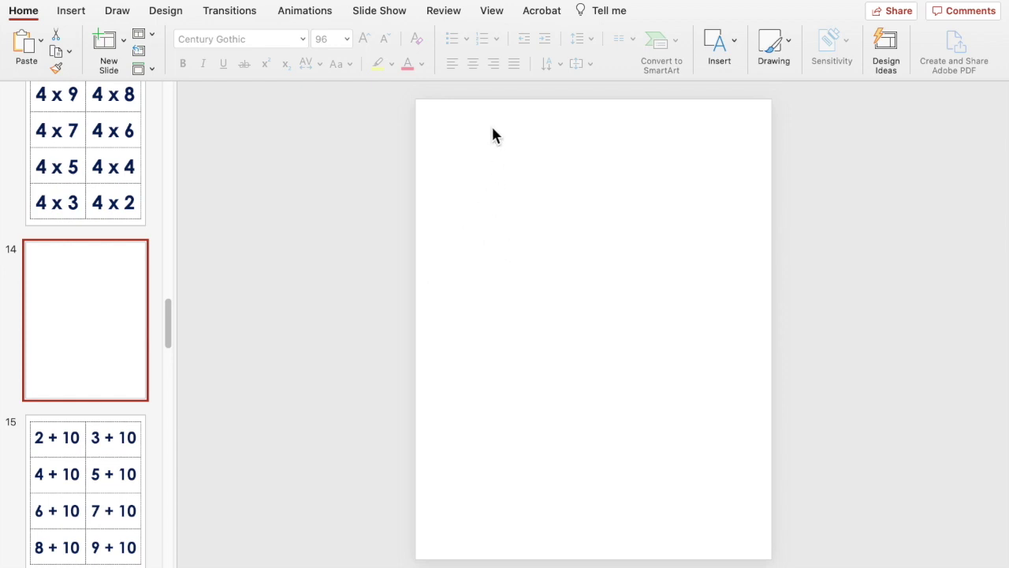
{"action": "left_click", "coordinate": [548, 183]}
Move the 6 times table slide to just after the 4 times table slide and delete the blank slide
{"action": "left_click_drag", "start_coordinate": [167, 326], "coordinate": [168, 316]}
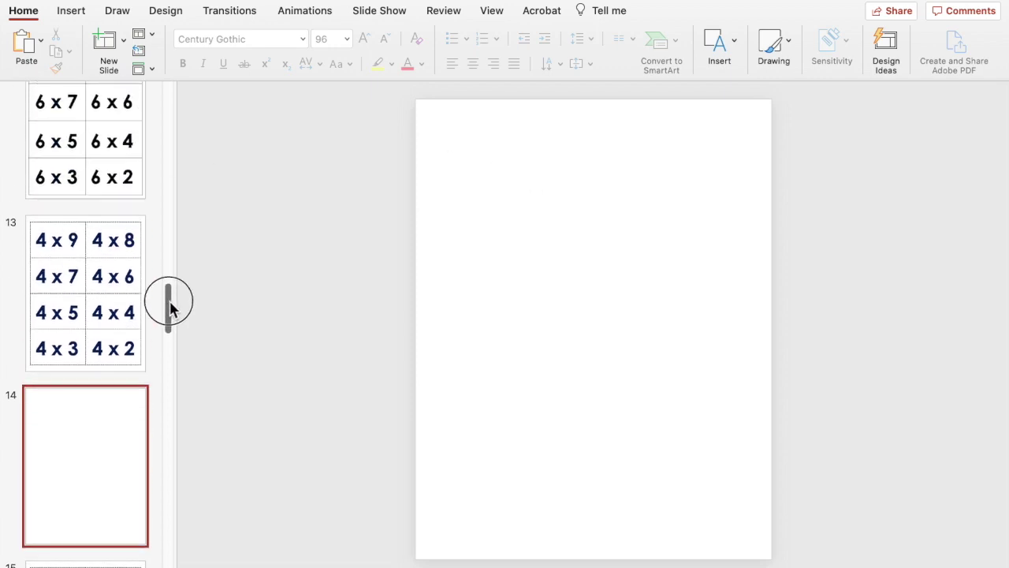
{"action": "left_click_drag", "start_coordinate": [169, 303], "coordinate": [171, 295]}
{"action": "left_click", "coordinate": [76, 250]}
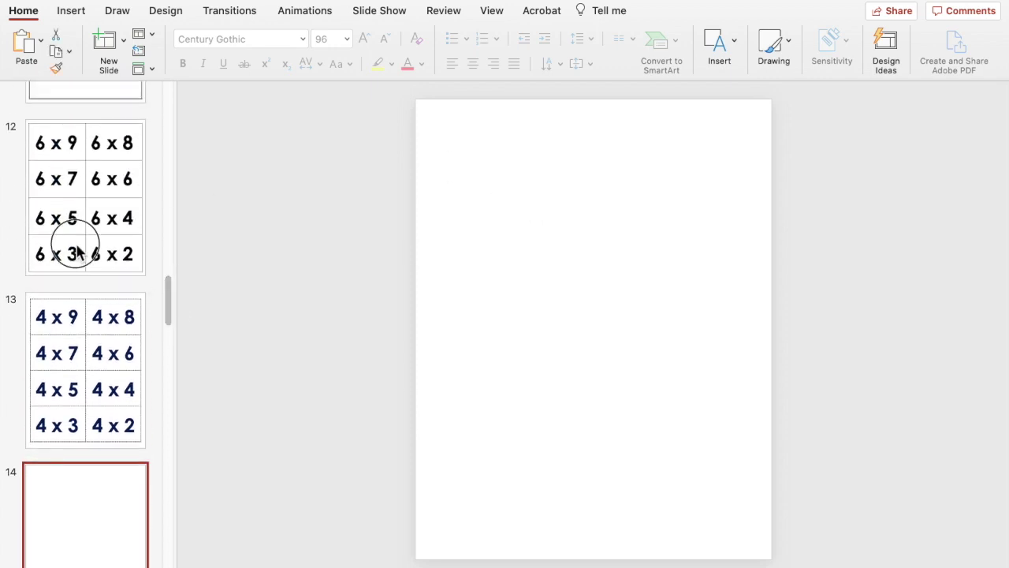
{"action": "left_click_drag", "start_coordinate": [76, 251], "coordinate": [82, 474]}
{"action": "left_click_drag", "start_coordinate": [67, 522], "coordinate": [102, 304]}
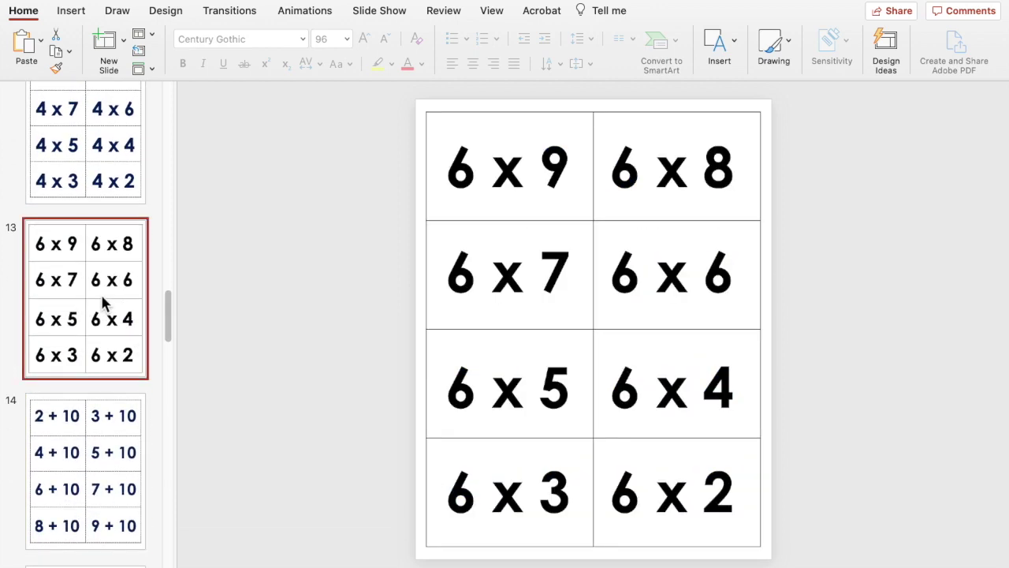
Duplicate the 6 times table slide and change the problem in the copy's first cell to "10 - 3"
{"action": "right_click", "coordinate": [78, 258]}
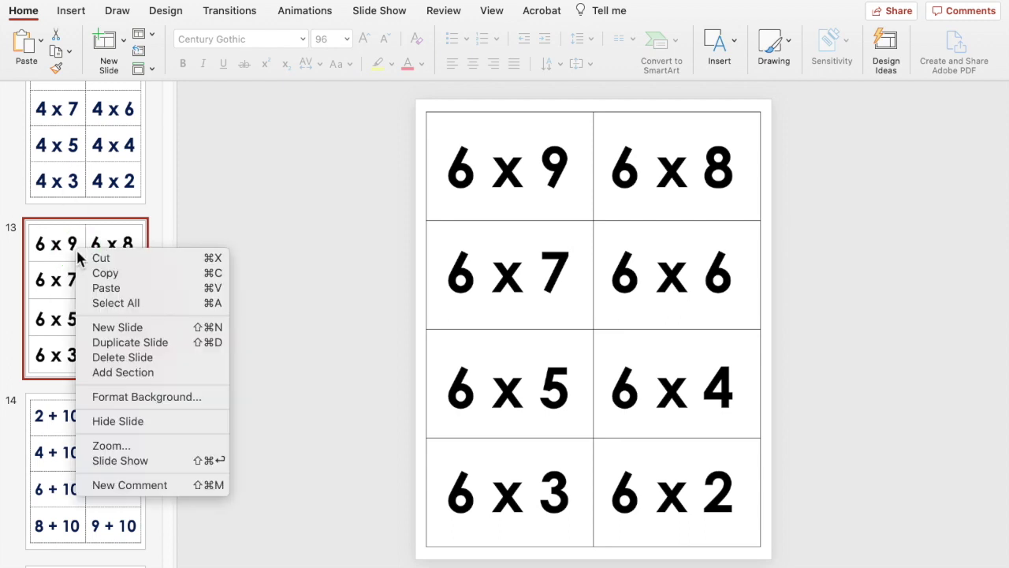
{"action": "left_click", "coordinate": [116, 342]}
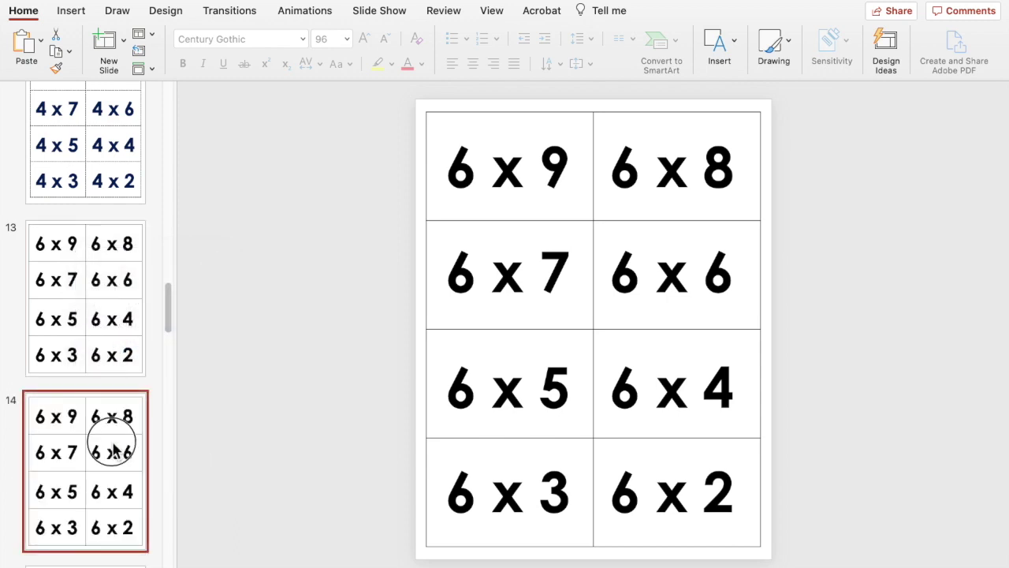
{"action": "left_click_drag", "start_coordinate": [454, 175], "coordinate": [562, 169]}
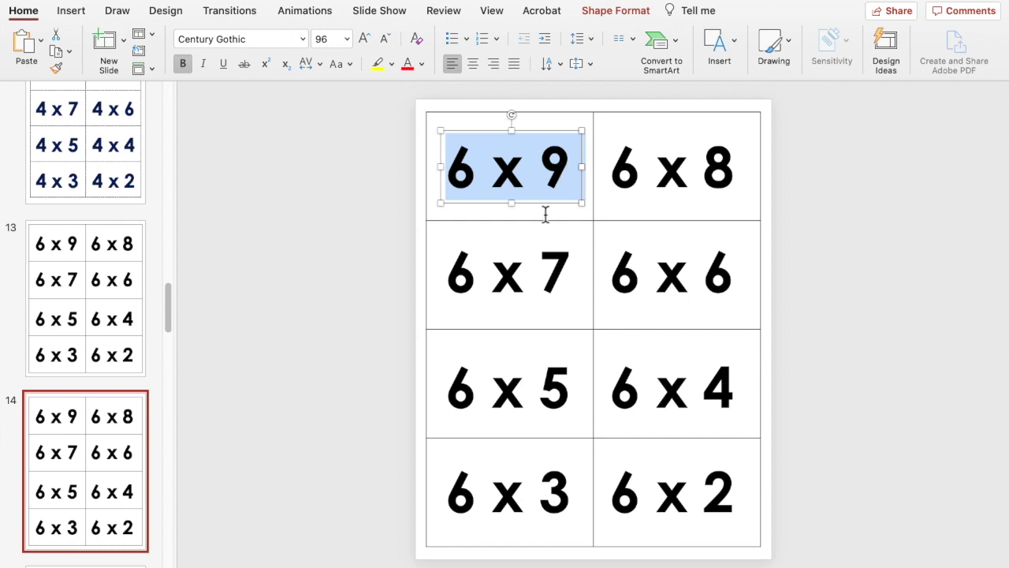
{"action": "type", "text": "1"}
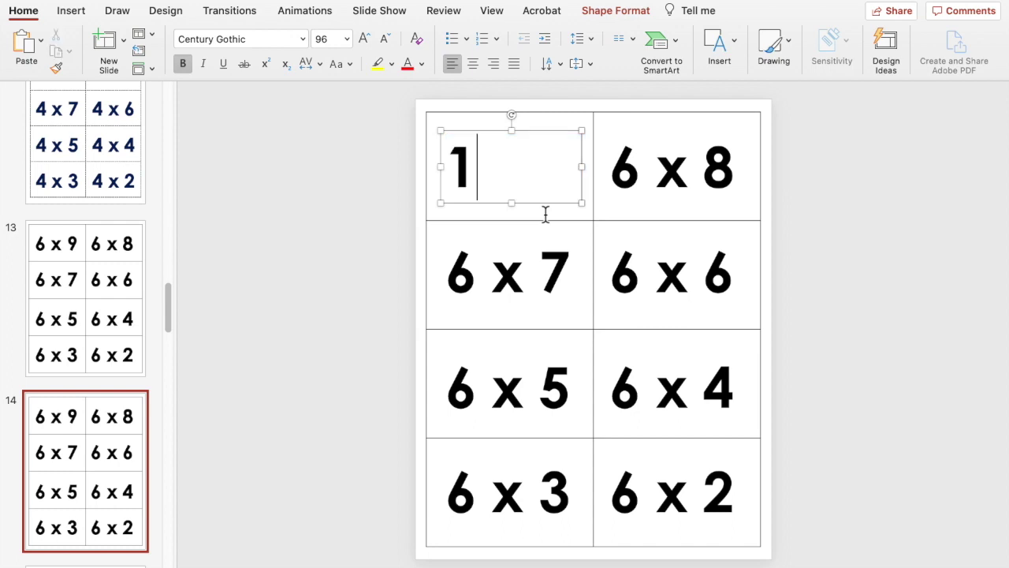
{"action": "type", "text": "0 -"}
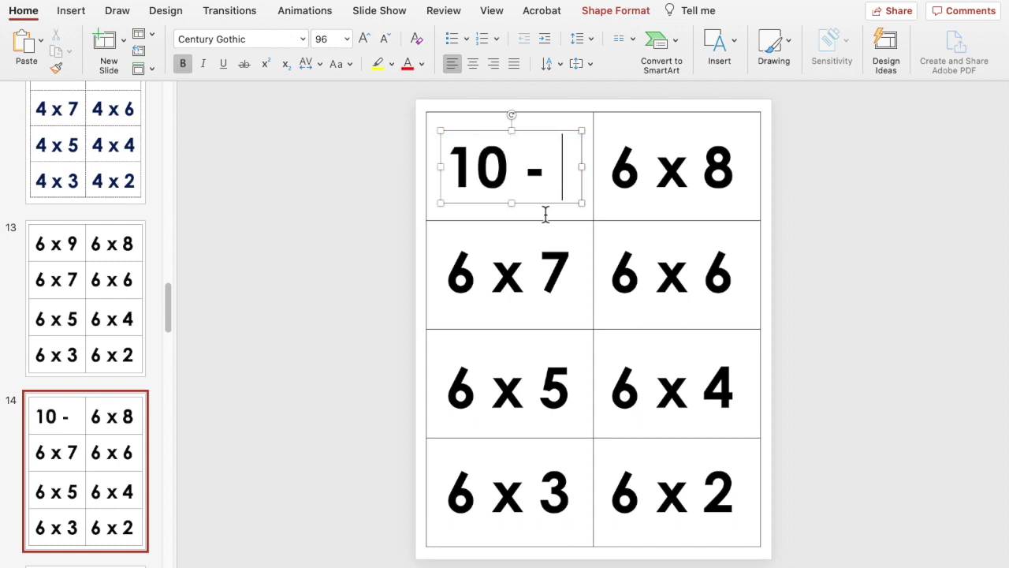
{"action": "key", "text": "BackSpace"}
{"action": "key", "text": "BackSpace"}
{"action": "type", "text": "- 3"}
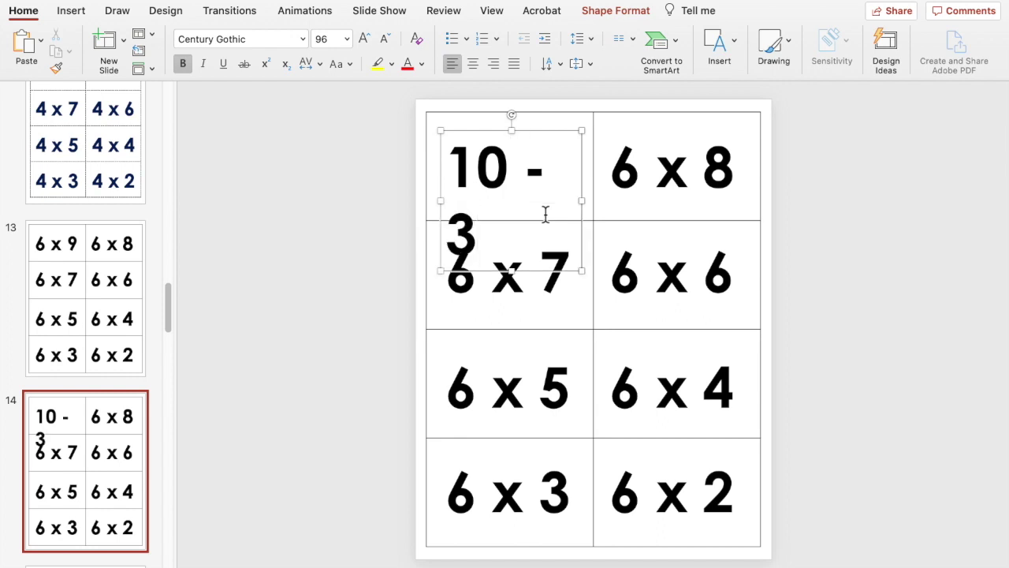
Reduce the font size of the "10 - 3" text to 80 so it fits on one line
{"action": "left_click_drag", "start_coordinate": [457, 168], "coordinate": [496, 207]}
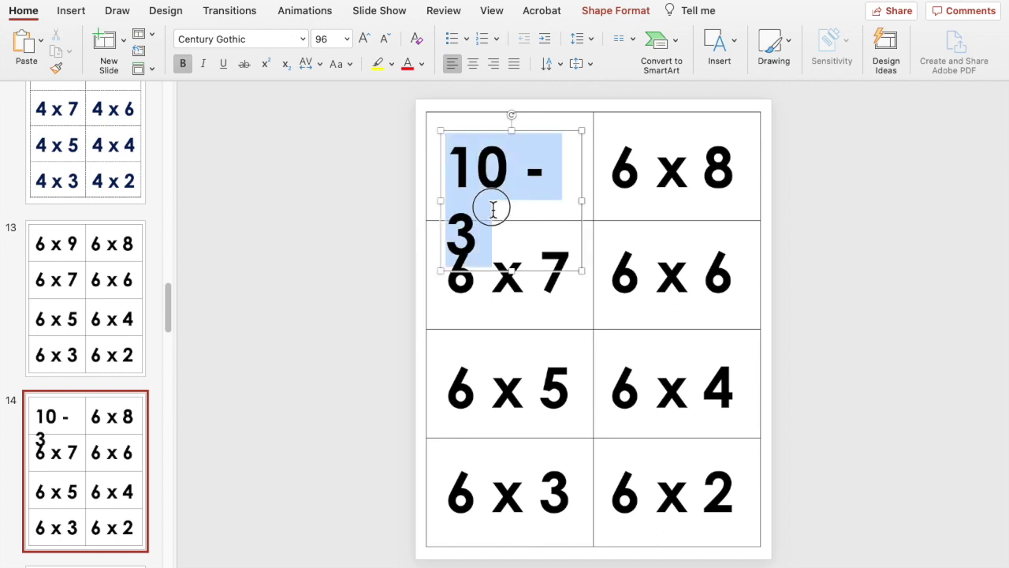
{"action": "left_click", "coordinate": [384, 39]}
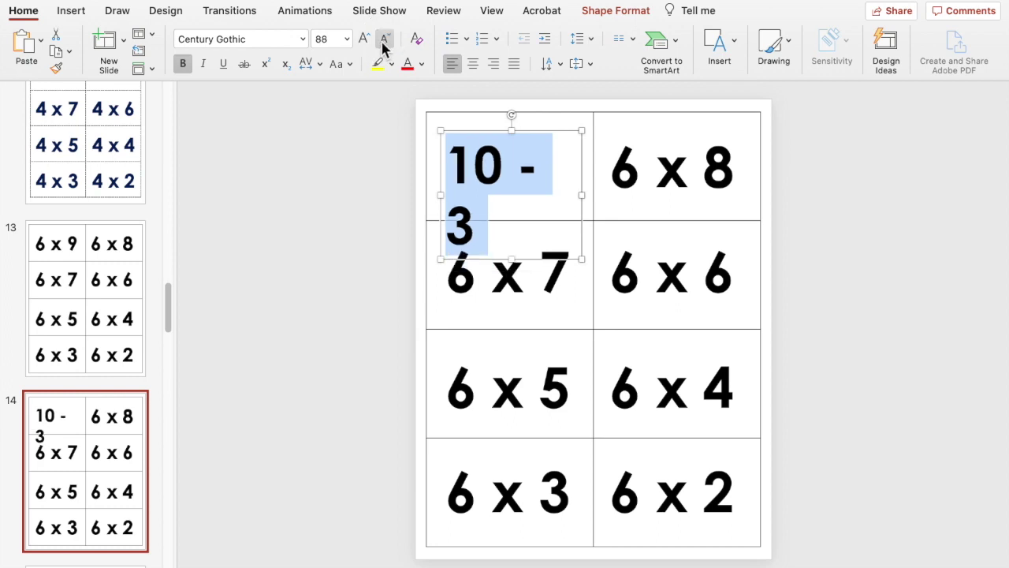
{"action": "left_click", "coordinate": [384, 41]}
Delete the seven remaining multiplication text boxes from the duplicated slide, leaving the "10 - 3" box and the table
{"action": "left_click", "coordinate": [643, 161]}
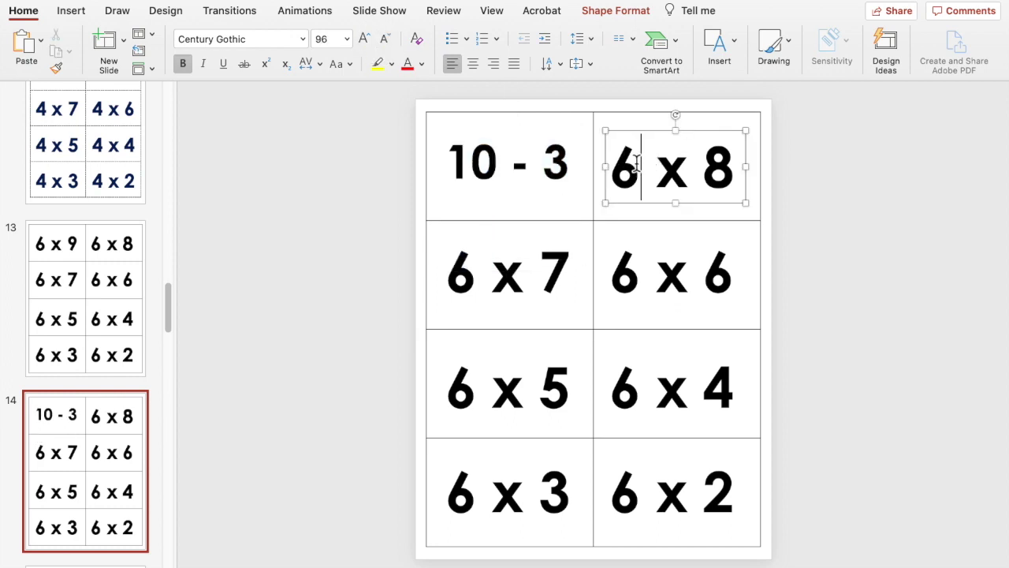
{"action": "left_click_drag", "start_coordinate": [816, 546], "coordinate": [386, 193]}
{"action": "key", "text": "Delete"}
{"action": "left_click", "coordinate": [744, 183]}
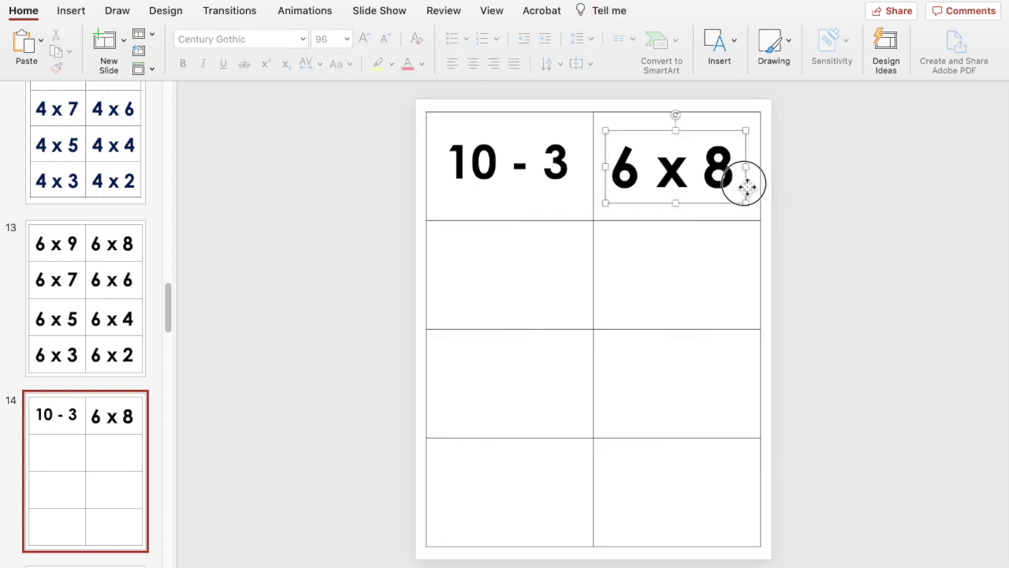
{"action": "key", "text": "Delete"}
Copy the "10 - 3" text box into the first row's right cell, level with the original
{"action": "left_click", "coordinate": [505, 158]}
{"action": "left_click", "coordinate": [525, 195]}
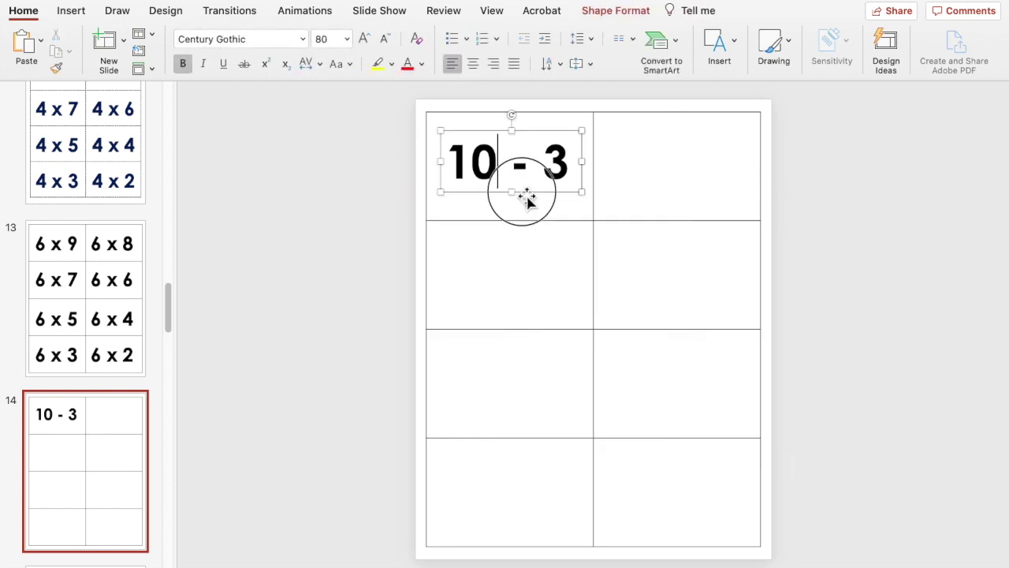
{"action": "left_click_drag", "start_coordinate": [528, 202], "coordinate": [721, 198]}
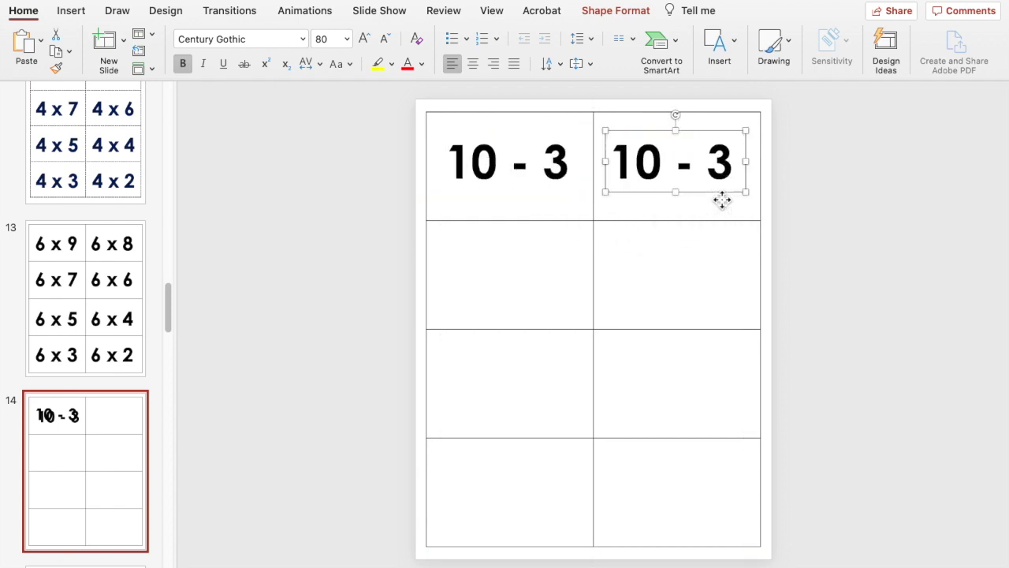
Duplicate the first row's pair of "10 - 3" text boxes into the second, third and fourth rows
{"action": "left_click", "coordinate": [555, 187], "text": "shift"}
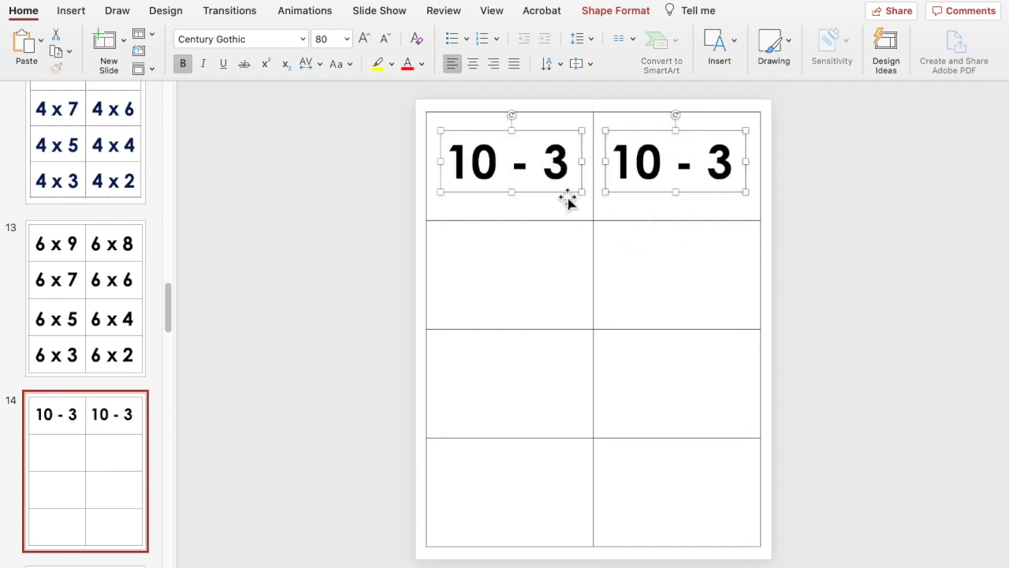
{"action": "left_click_drag", "start_coordinate": [570, 202], "coordinate": [562, 300]}
{"action": "key", "text": "super+d"}
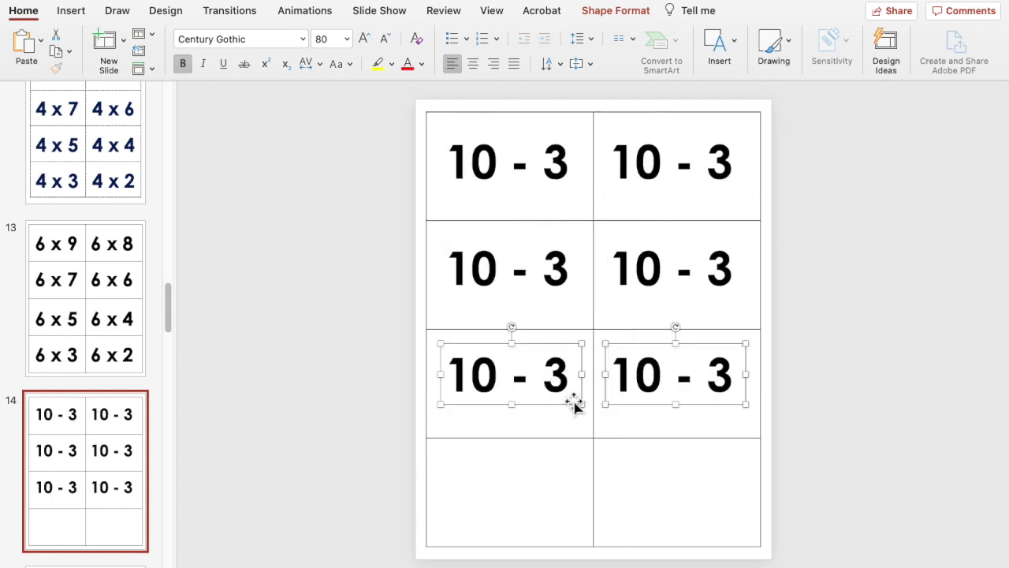
{"action": "key", "text": "super+d"}
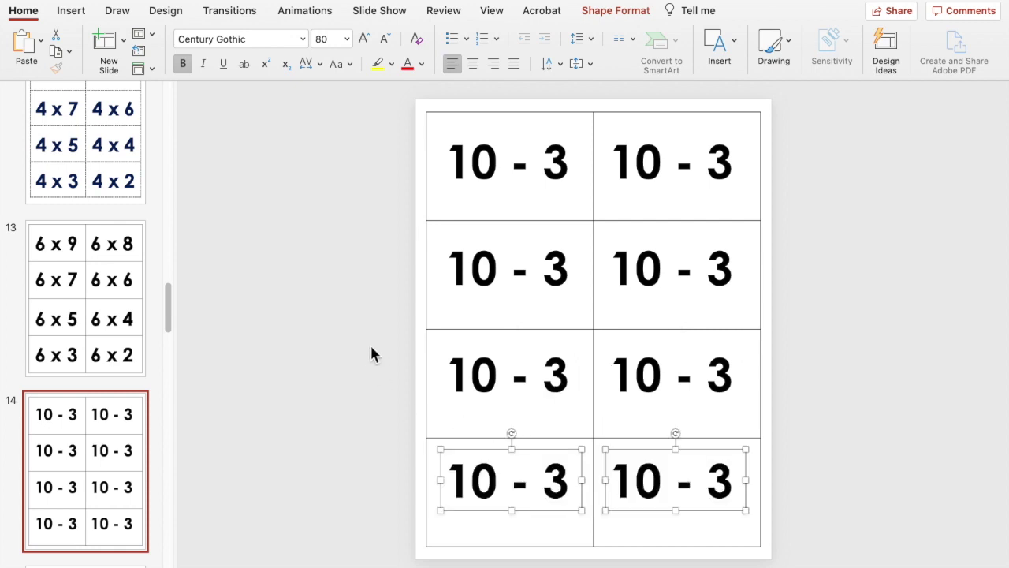
Move the four "10 - 3" text boxes in the third and fourth rows down slightly within their cells
{"action": "left_click_drag", "start_coordinate": [372, 347], "coordinate": [857, 565]}
{"action": "left_click_drag", "start_coordinate": [350, 319], "coordinate": [860, 565]}
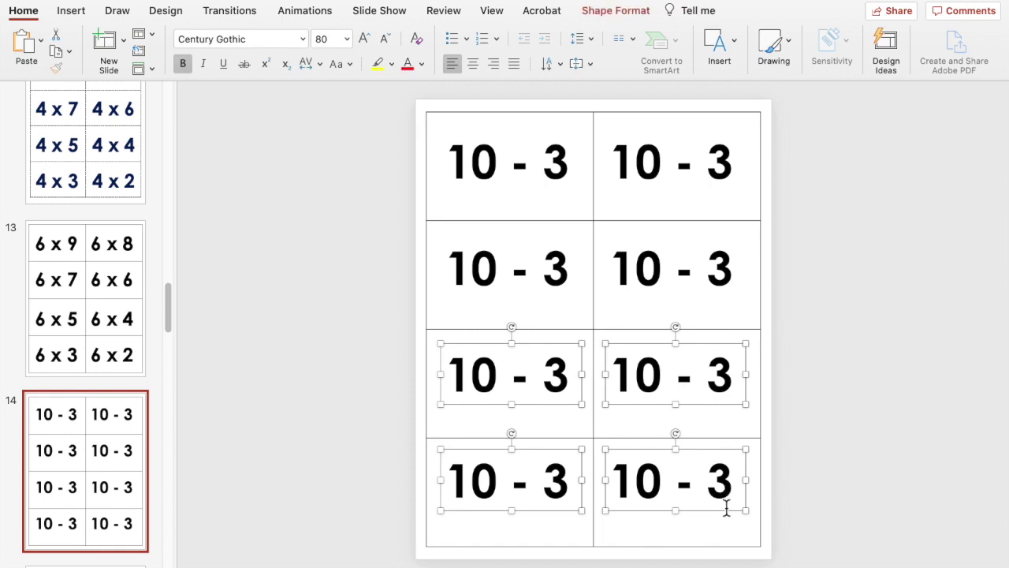
{"action": "left_click_drag", "start_coordinate": [726, 509], "coordinate": [727, 525]}
{"action": "left_click", "coordinate": [820, 426]}
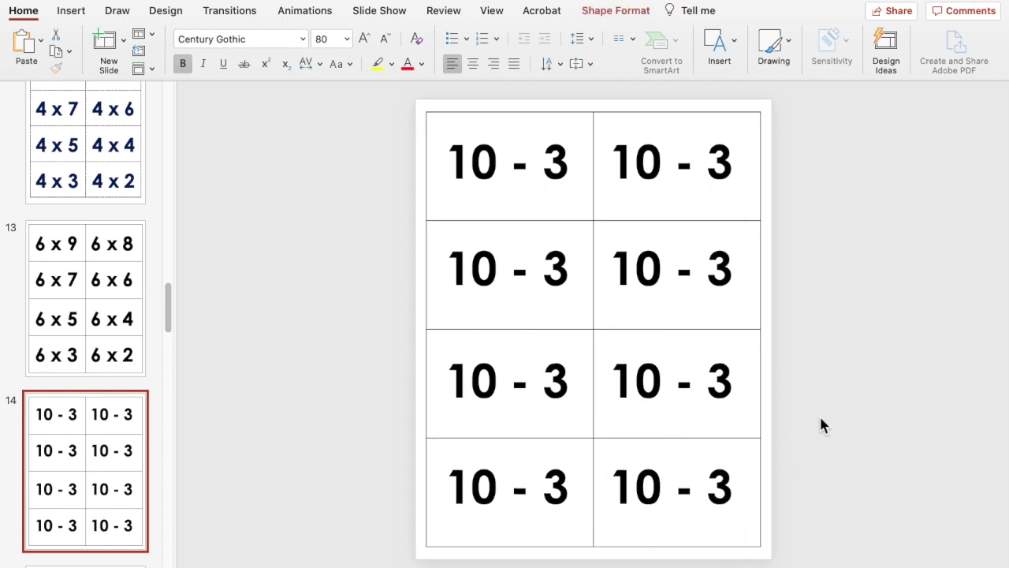
Change the problem in the first row's right cell to "10 - 4"
{"action": "left_click", "coordinate": [732, 157]}
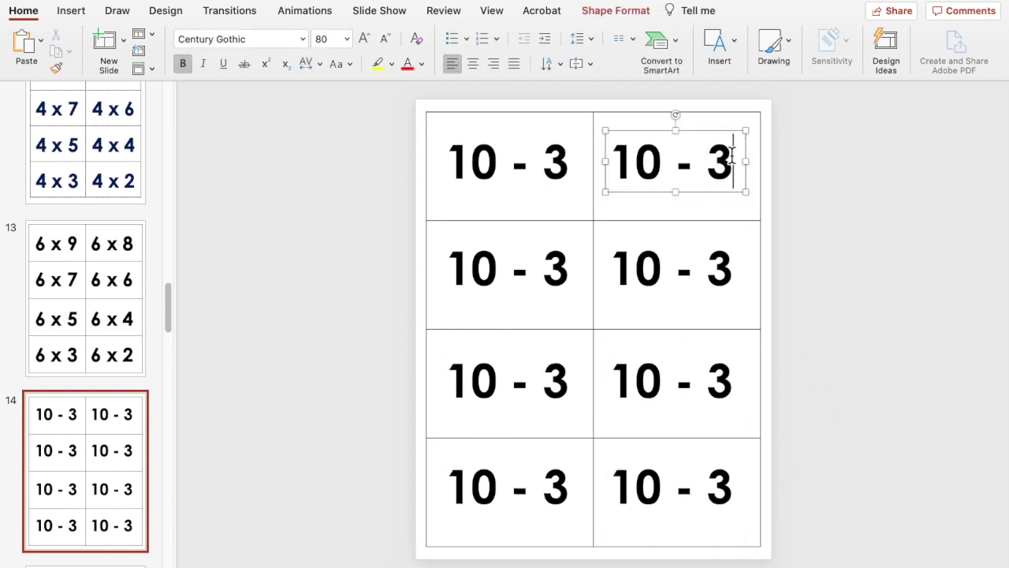
{"action": "key", "text": "BackSpace"}
{"action": "type", "text": "4"}
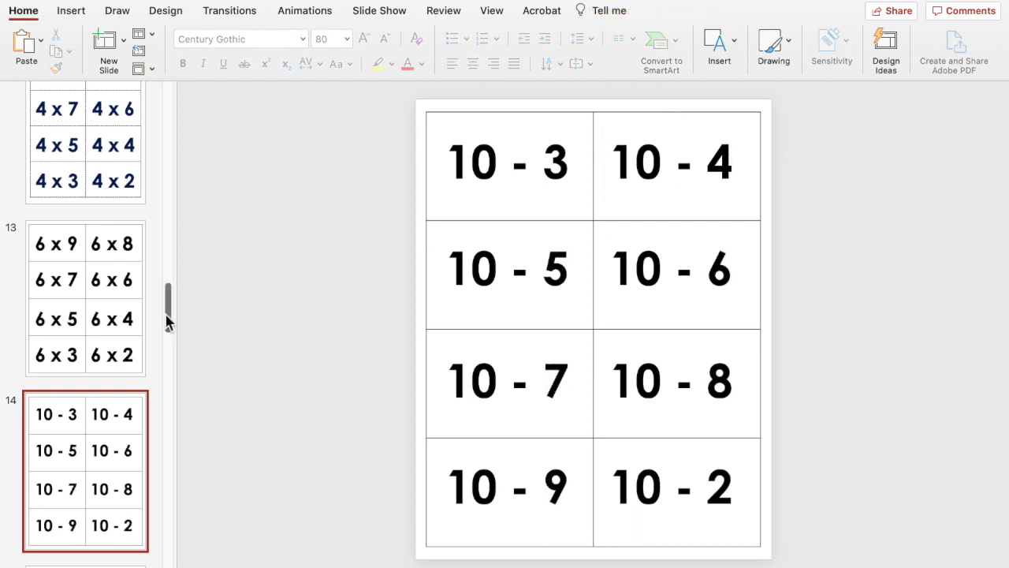
View the slide of eight task cards with unknown-number equations as another example of the card layout
{"action": "left_click_drag", "start_coordinate": [168, 320], "coordinate": [162, 350]}
{"action": "left_click", "coordinate": [98, 440]}
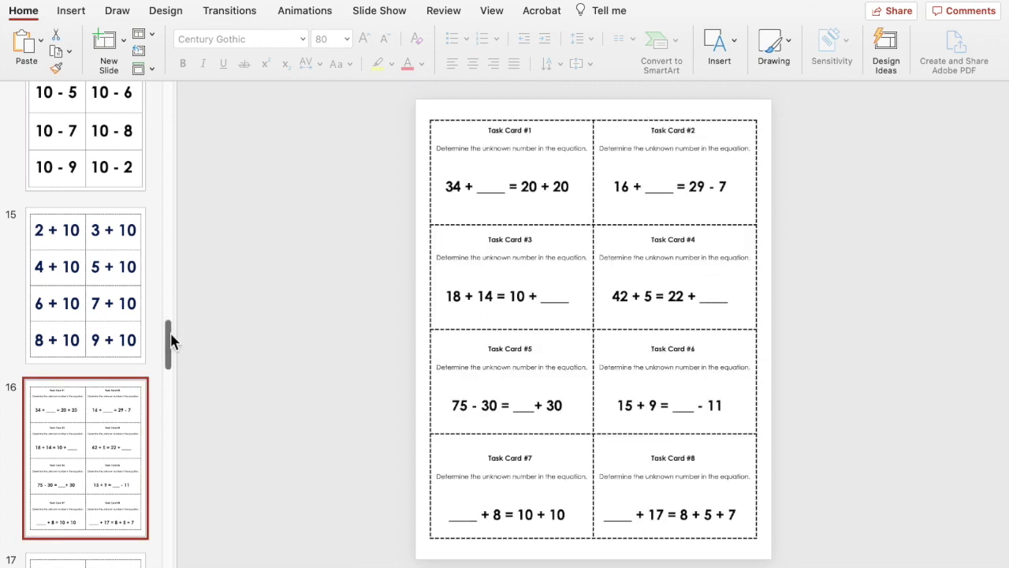
{"action": "left_click_drag", "start_coordinate": [170, 339], "coordinate": [169, 326]}
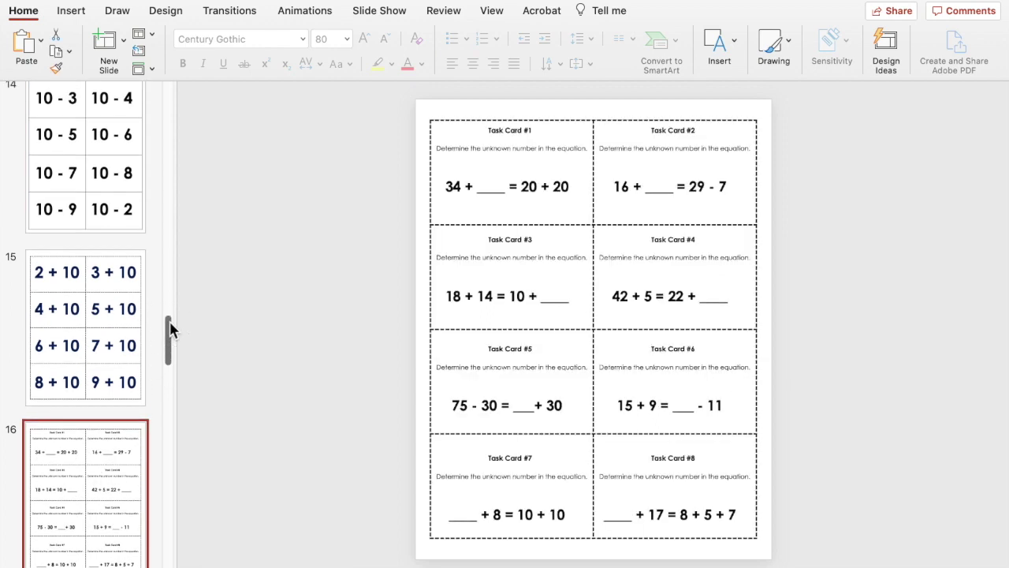
Select the widely spaced dotted line style for the "10 - " subtraction table on slide 14 and clear all its borders
{"action": "left_click", "coordinate": [130, 180]}
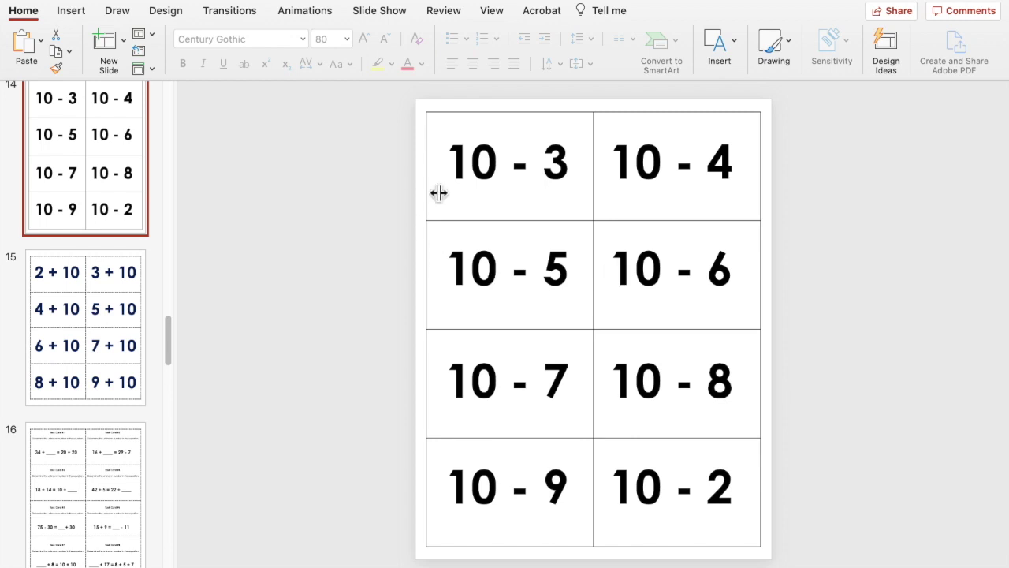
{"action": "left_click", "coordinate": [473, 227]}
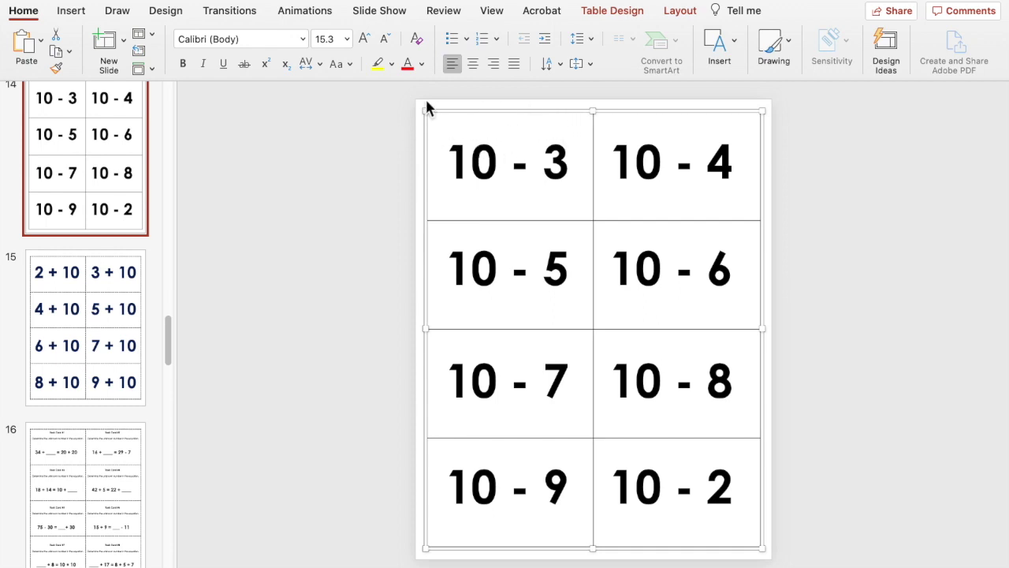
{"action": "left_click", "coordinate": [633, 14]}
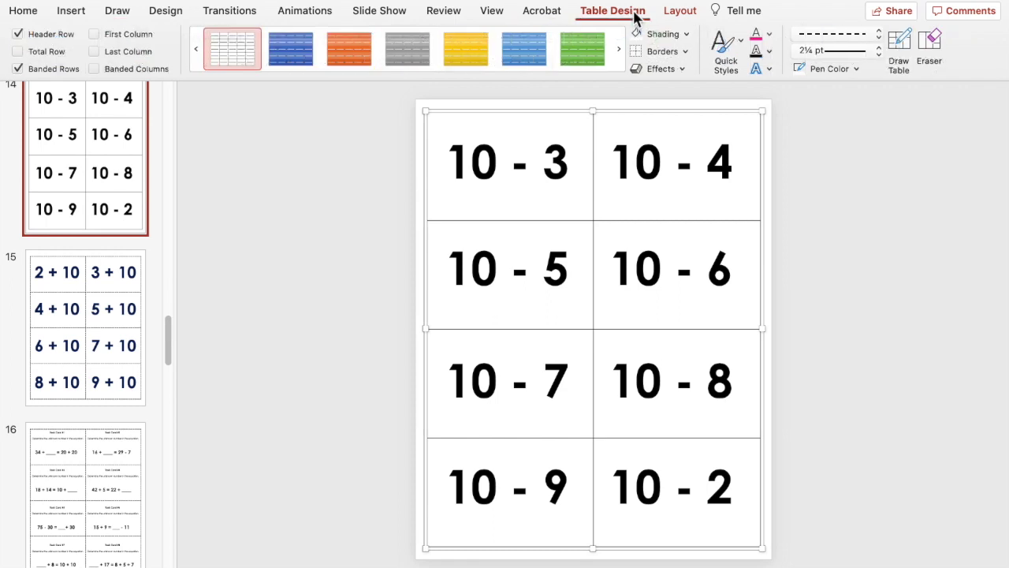
{"action": "left_click", "coordinate": [858, 43]}
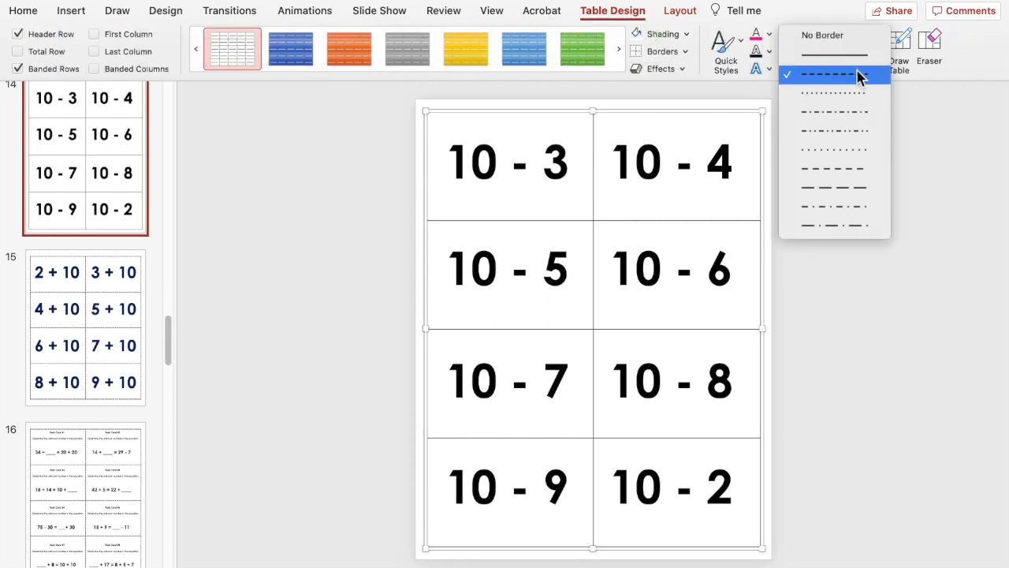
{"action": "left_click", "coordinate": [843, 149]}
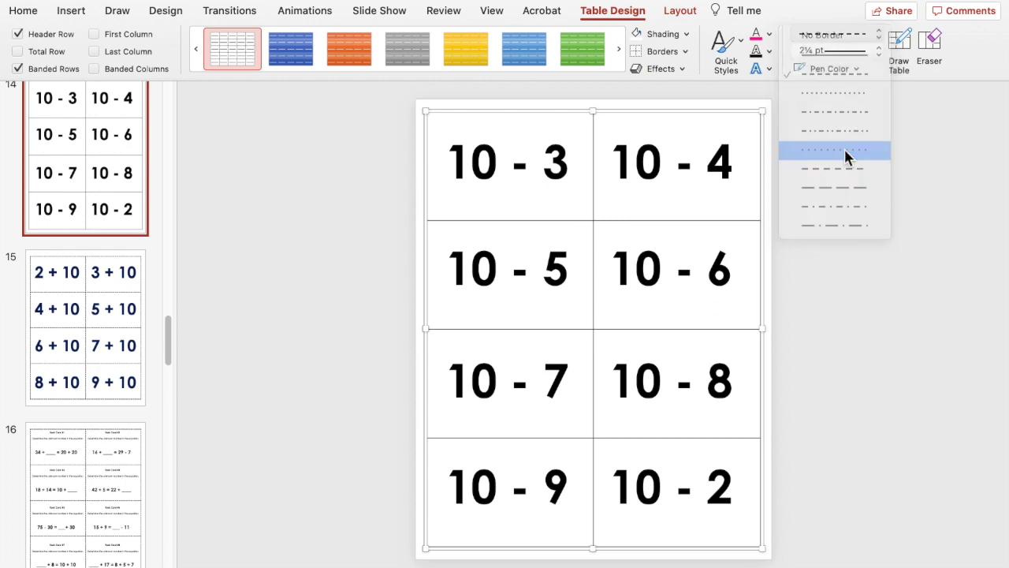
{"action": "left_click", "coordinate": [685, 51]}
{"action": "left_click", "coordinate": [687, 71]}
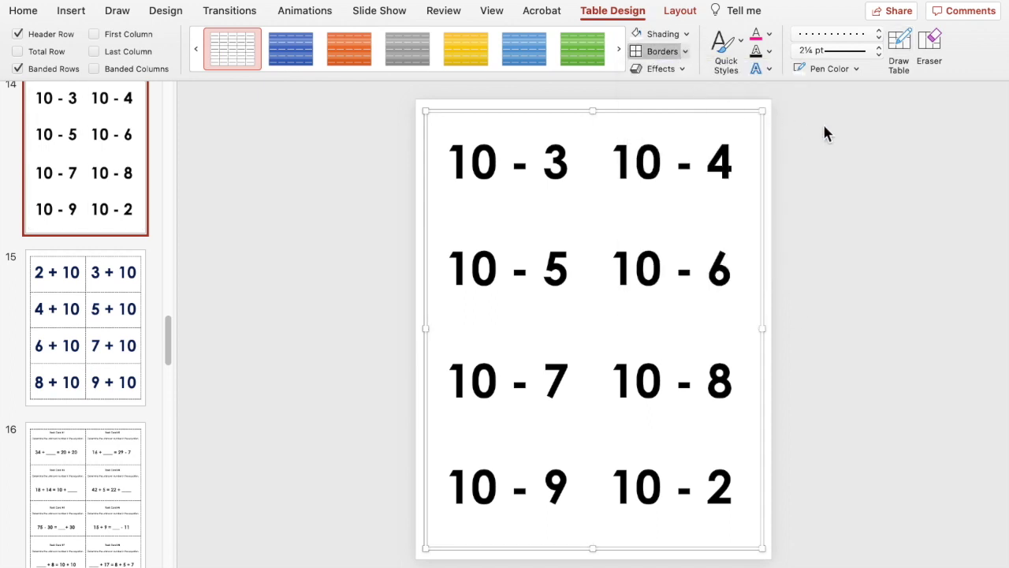
Set the table's pen color to black and apply the widely spaced dotted line to all borders
{"action": "left_click", "coordinate": [826, 125]}
{"action": "left_click", "coordinate": [683, 135]}
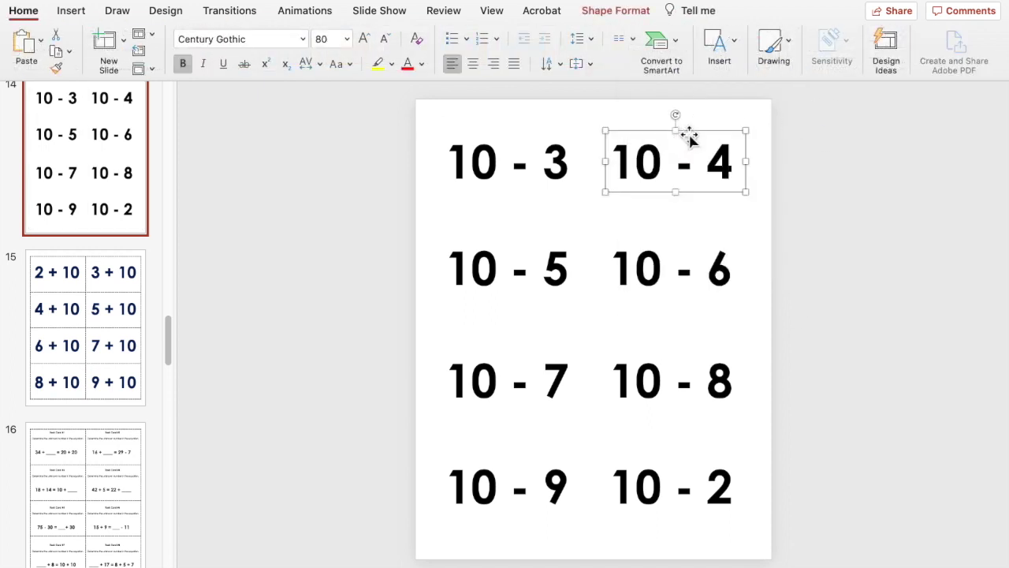
{"action": "left_click", "coordinate": [839, 128]}
{"action": "key", "text": "Tab"}
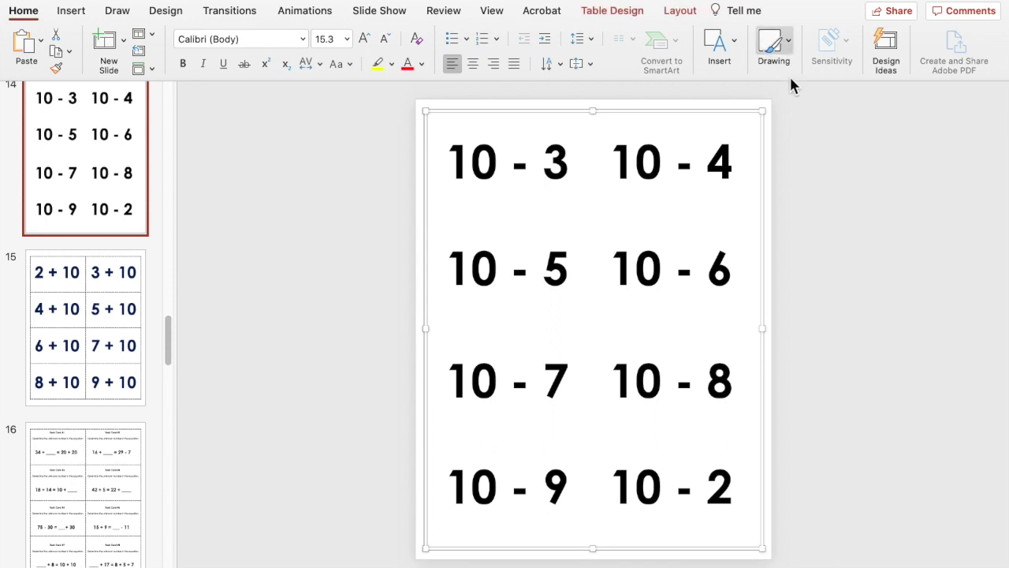
{"action": "left_click", "coordinate": [623, 11]}
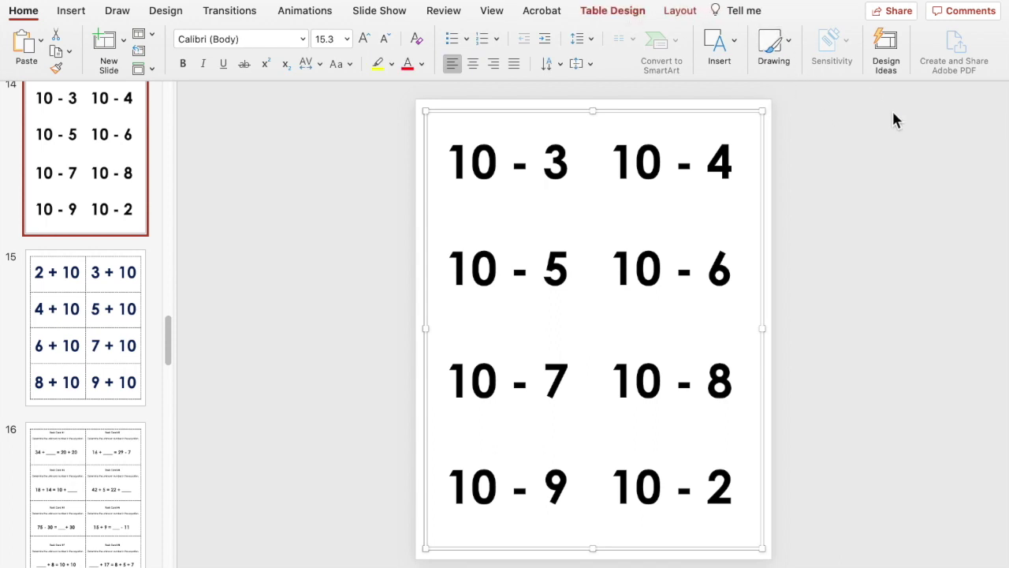
{"action": "left_click", "coordinate": [856, 69]}
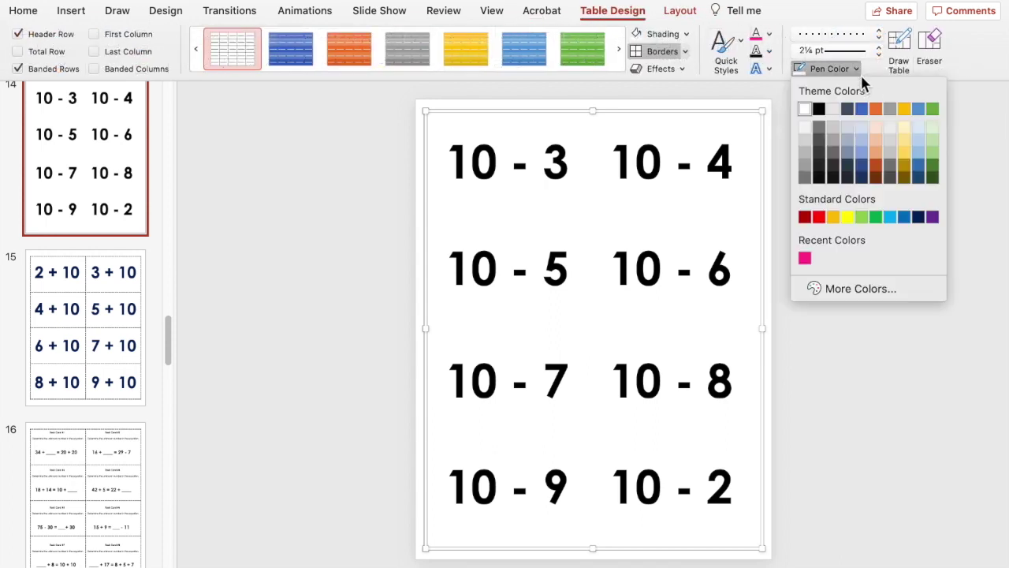
{"action": "left_click", "coordinate": [823, 109]}
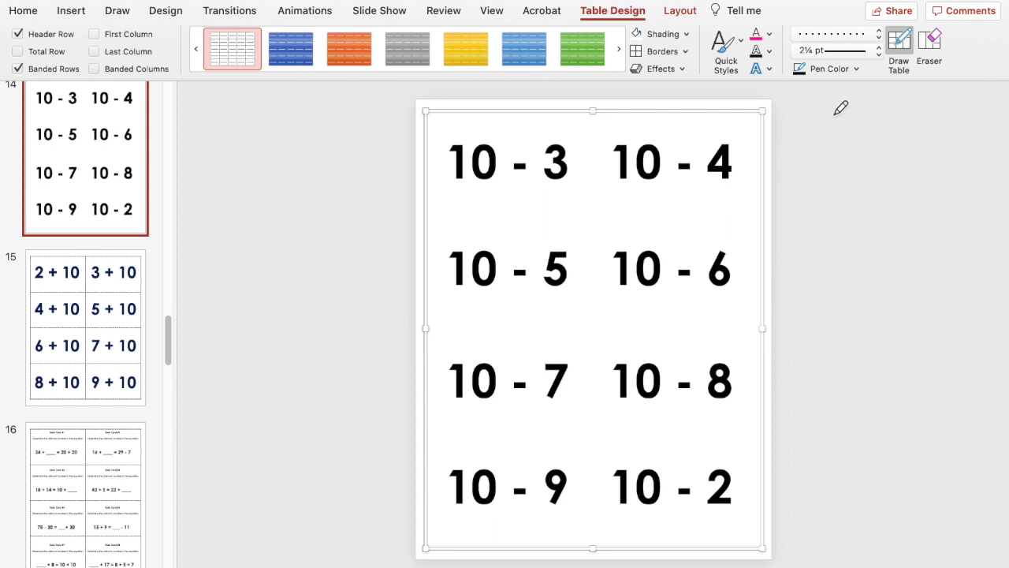
{"action": "left_click", "coordinate": [685, 52]}
{"action": "left_click", "coordinate": [680, 93]}
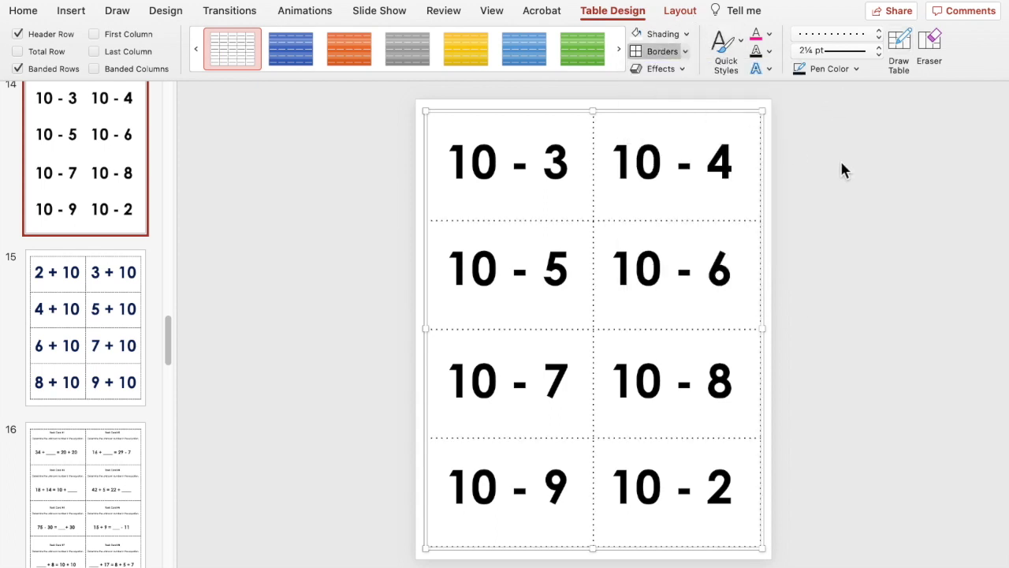
{"action": "left_click", "coordinate": [766, 164]}
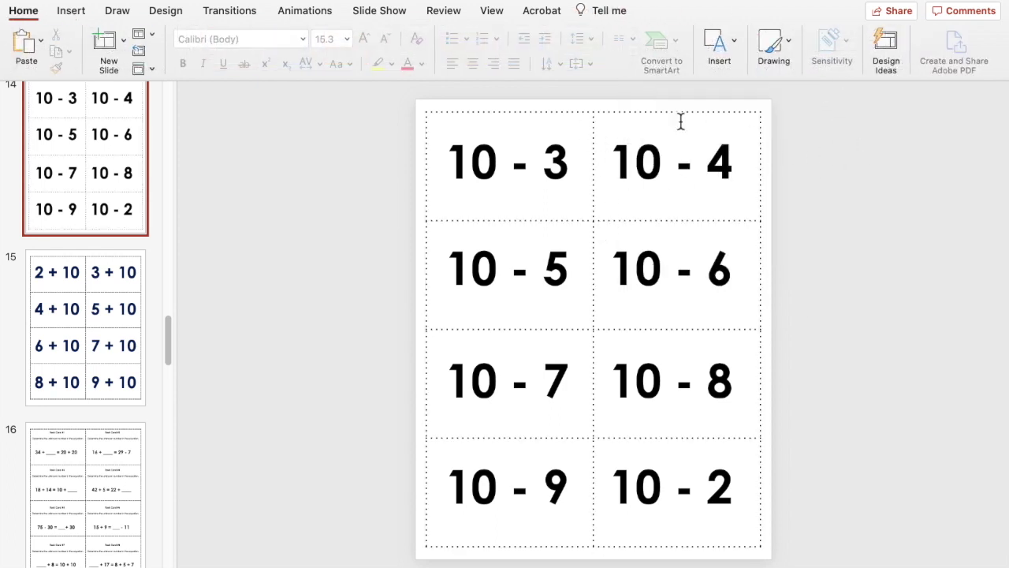
Restyle all borders of the subtraction card table with the finer, closely spaced dotted line
{"action": "left_click", "coordinate": [762, 119]}
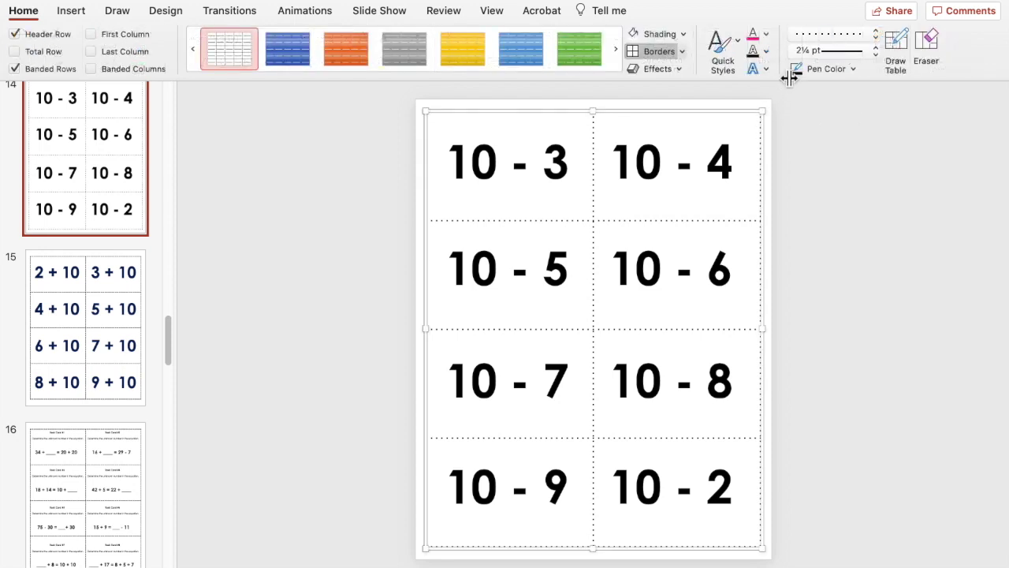
{"action": "left_click", "coordinate": [882, 40]}
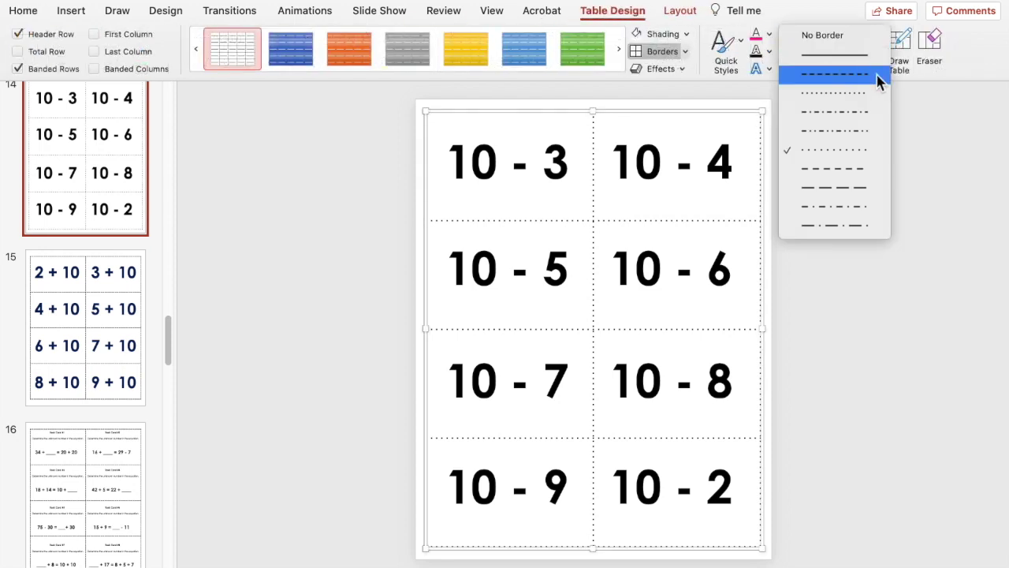
{"action": "left_click", "coordinate": [850, 93]}
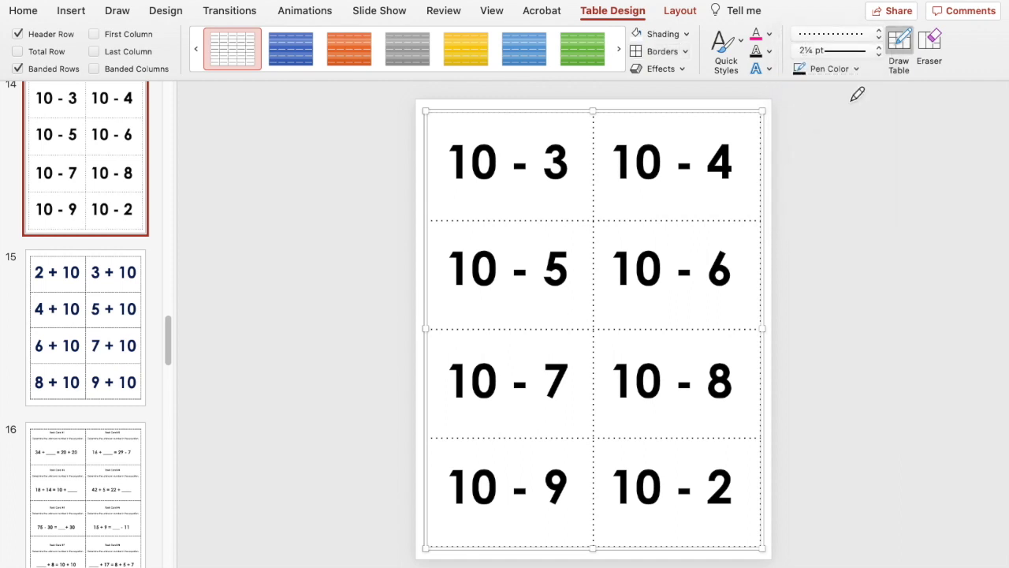
{"action": "left_click", "coordinate": [662, 52]}
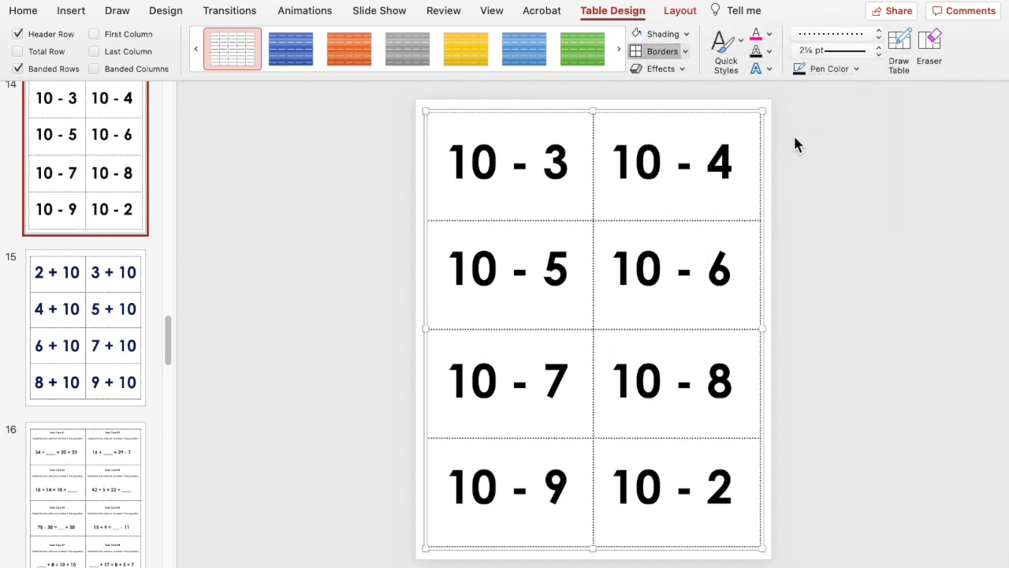
{"action": "left_click", "coordinate": [950, 134]}
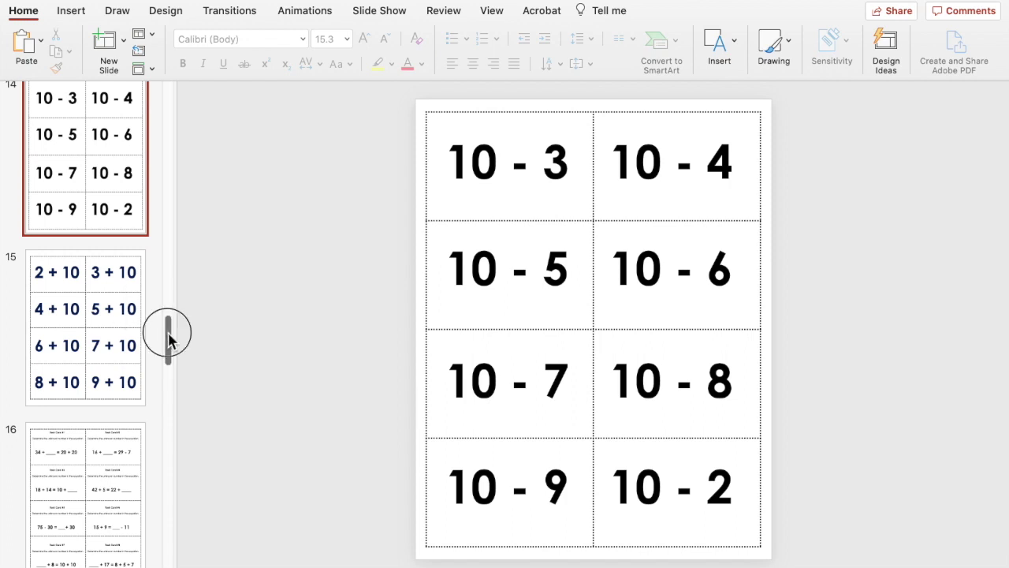
Duplicate the task card slide and delete the table and all text boxes from the first copy
{"action": "mouse_move", "coordinate": [168, 338]}
{"action": "left_mouse_down"}
{"action": "mouse_move", "coordinate": [168, 354]}
{"action": "mouse_move", "coordinate": [168, 329]}
{"action": "left_mouse_up"}
{"action": "left_click", "coordinate": [133, 483]}
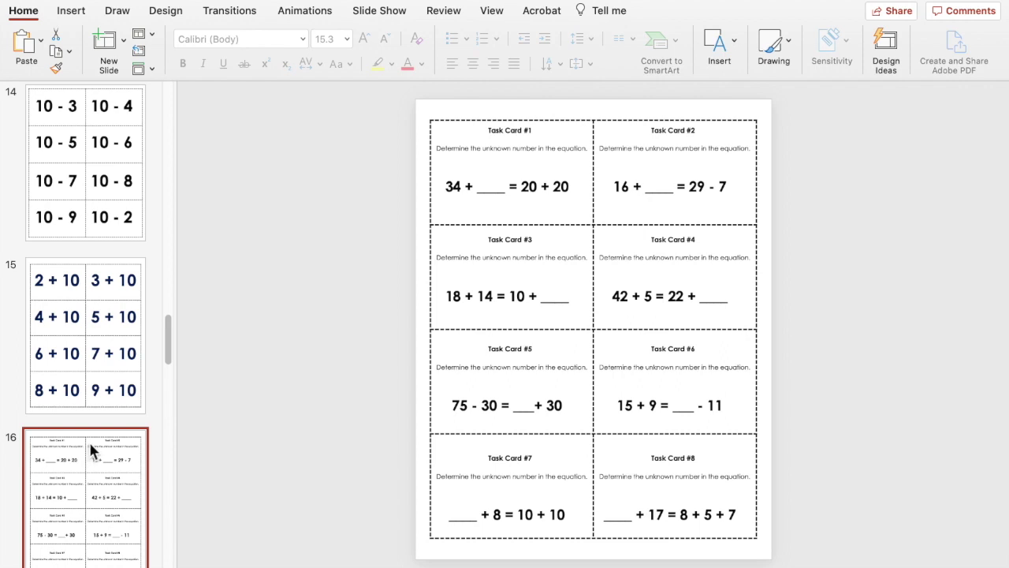
{"action": "key", "text": "super+d"}
{"action": "left_click", "coordinate": [90, 323]}
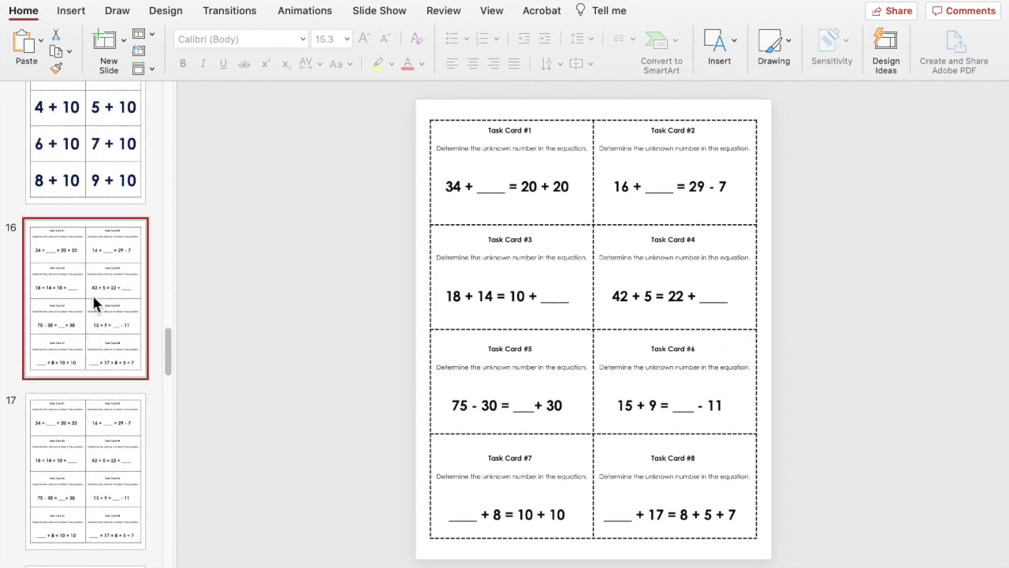
{"action": "left_click", "coordinate": [636, 249]}
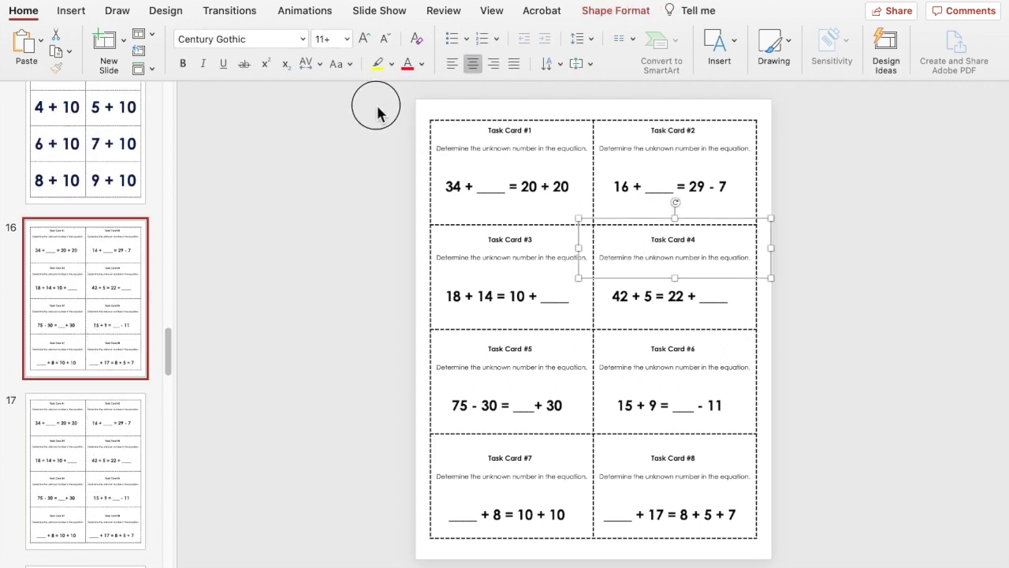
{"action": "left_click_drag", "start_coordinate": [376, 104], "coordinate": [838, 567]}
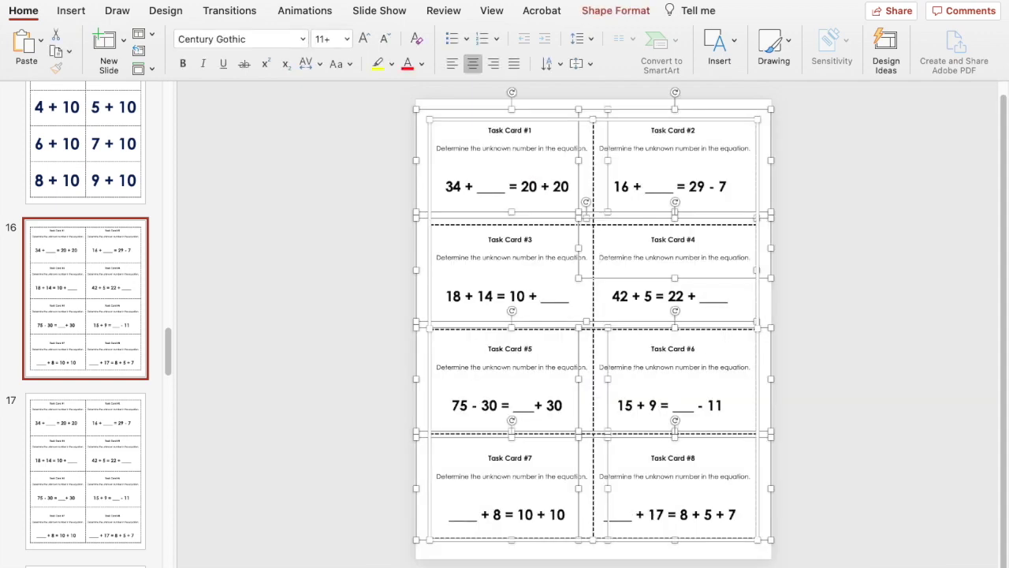
{"action": "key", "text": "Delete"}
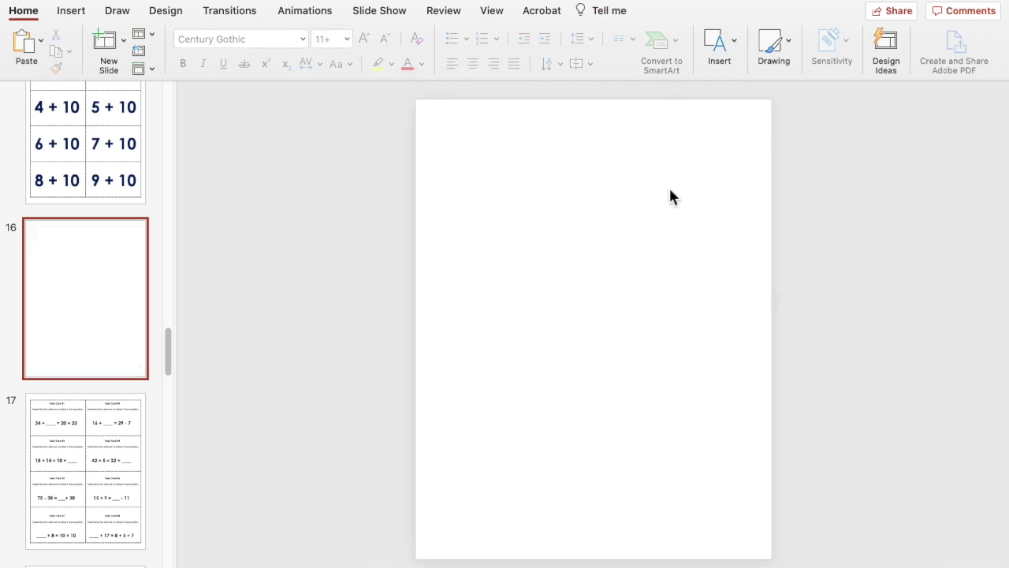
Insert a table of two columns and four rows on the blank slide, 10" high and 7.8" wide
{"action": "left_click", "coordinate": [75, 14]}
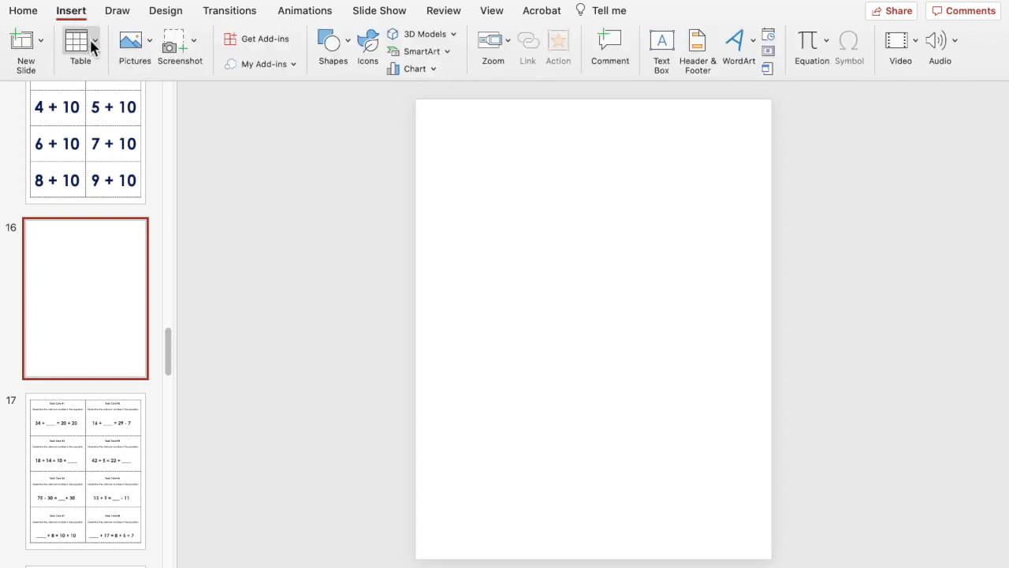
{"action": "left_click", "coordinate": [91, 46]}
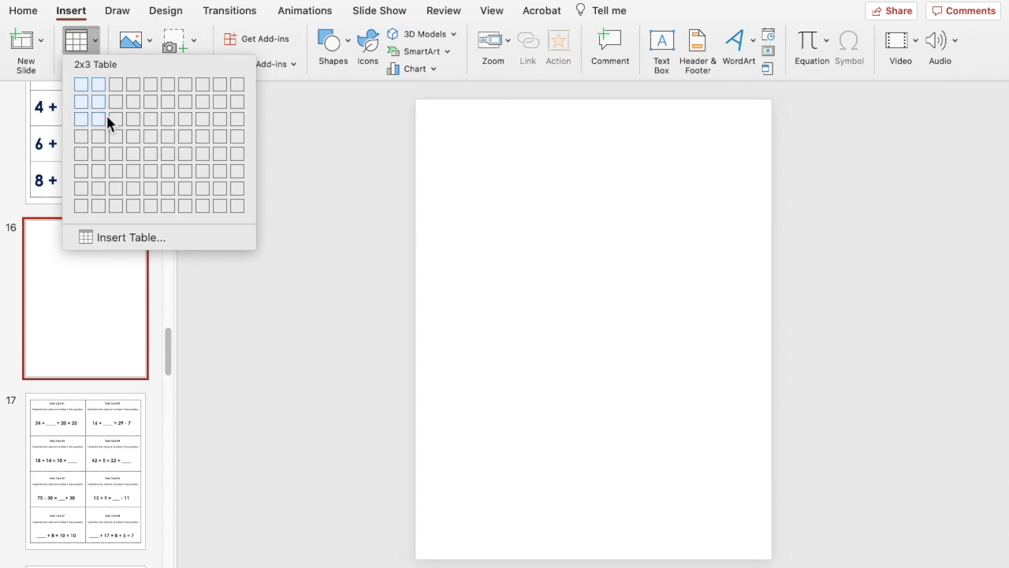
{"action": "left_click", "coordinate": [99, 135]}
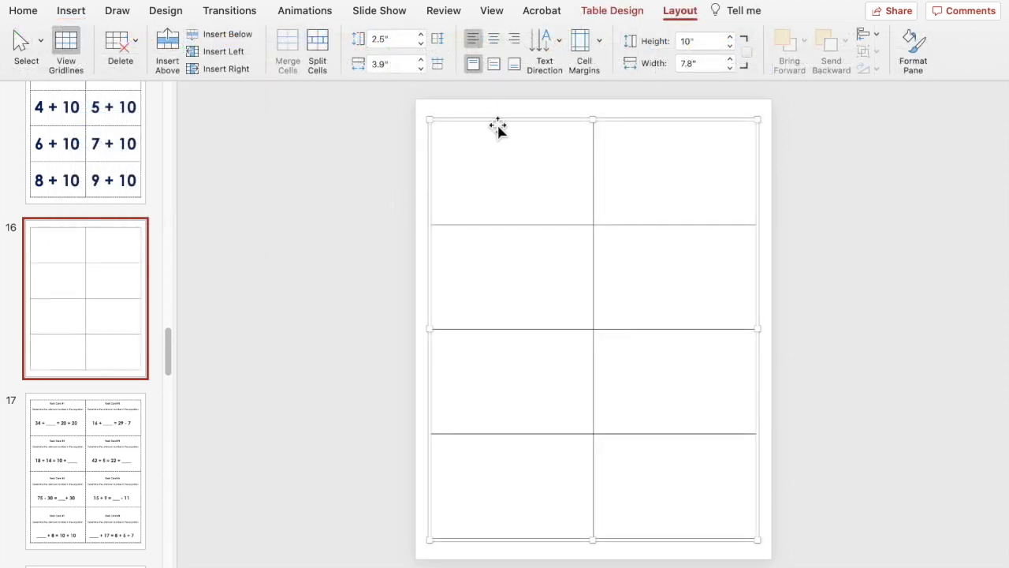
Apply the short-dashed line style to all borders of the empty two-column table on slide 16
{"action": "left_click", "coordinate": [616, 14]}
{"action": "left_click", "coordinate": [870, 38]}
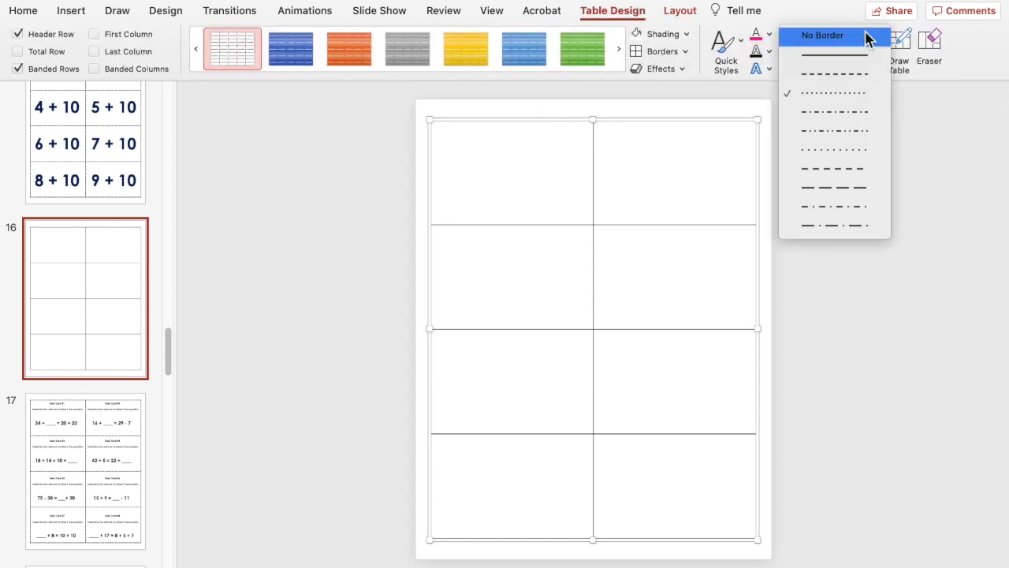
{"action": "left_click", "coordinate": [828, 77]}
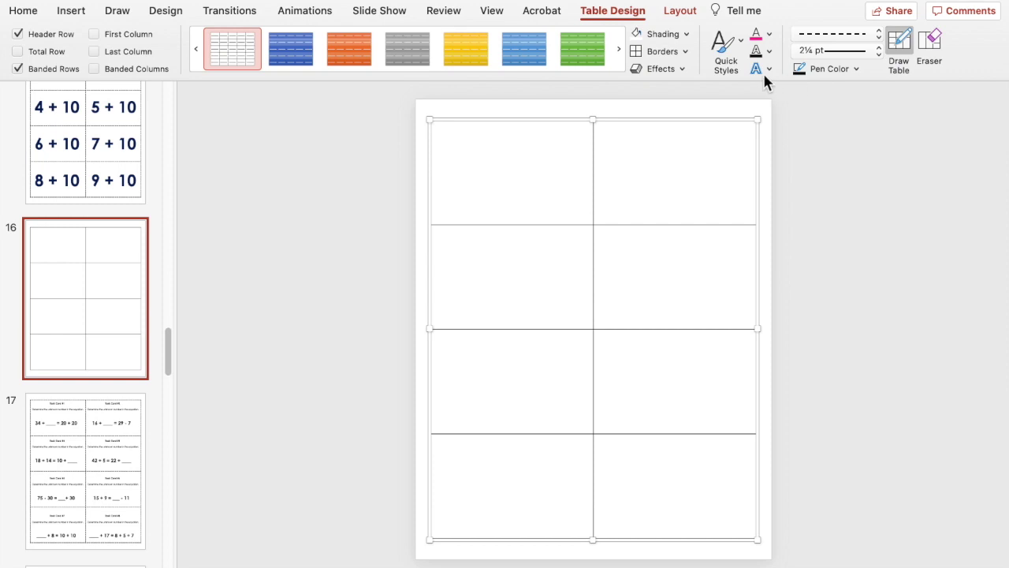
{"action": "left_click", "coordinate": [686, 52]}
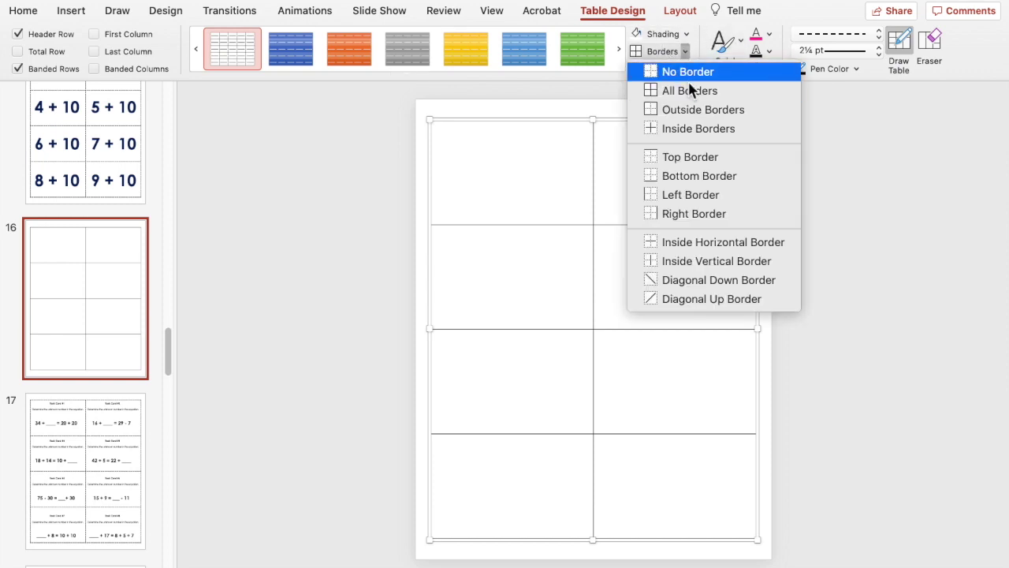
{"action": "left_click", "coordinate": [690, 91]}
{"action": "left_click", "coordinate": [802, 107]}
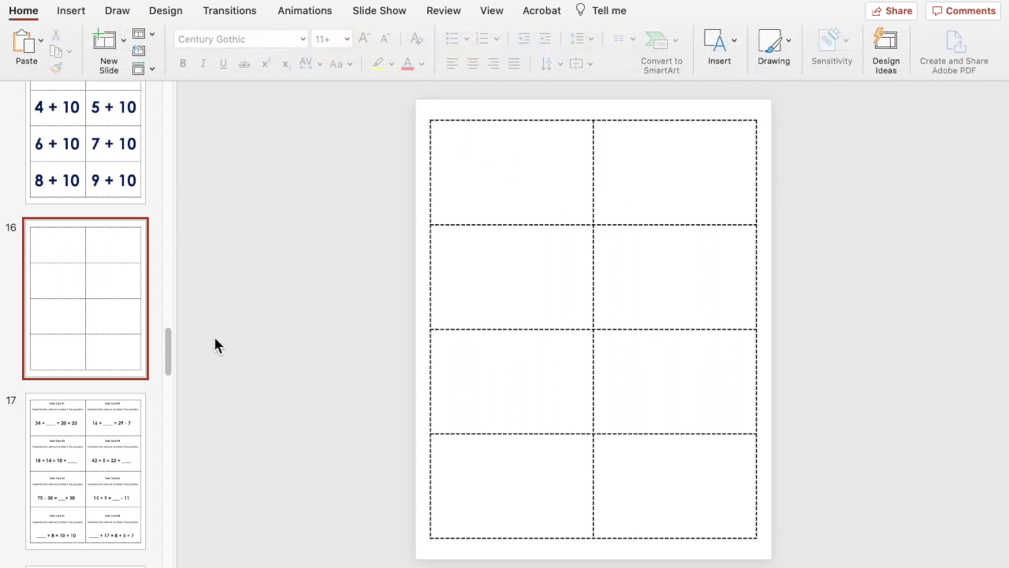
Examine the separate title, instruction and equation text boxes of Task Card #1 on slide 17
{"action": "left_click", "coordinate": [70, 447]}
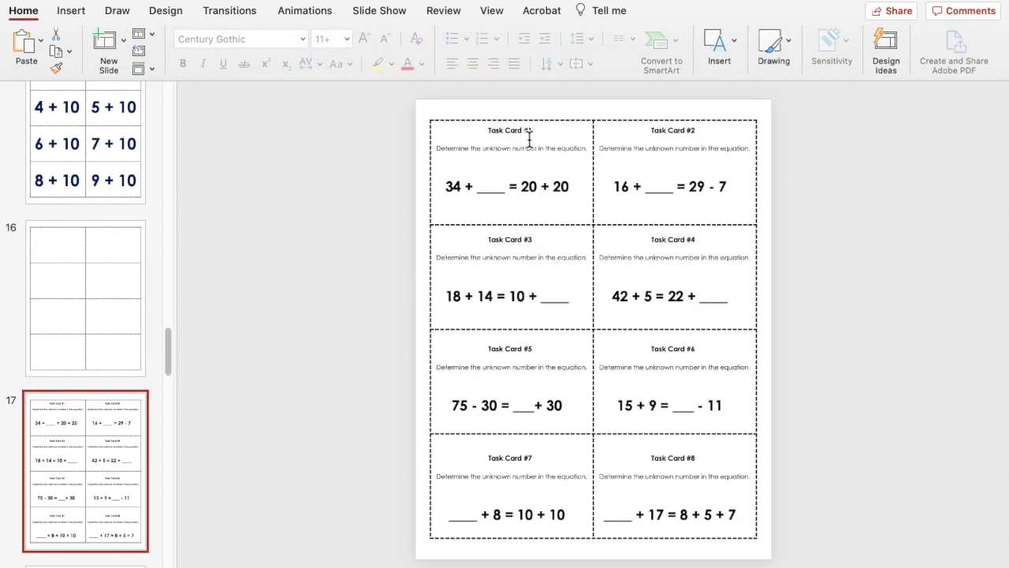
{"action": "left_click", "coordinate": [505, 132]}
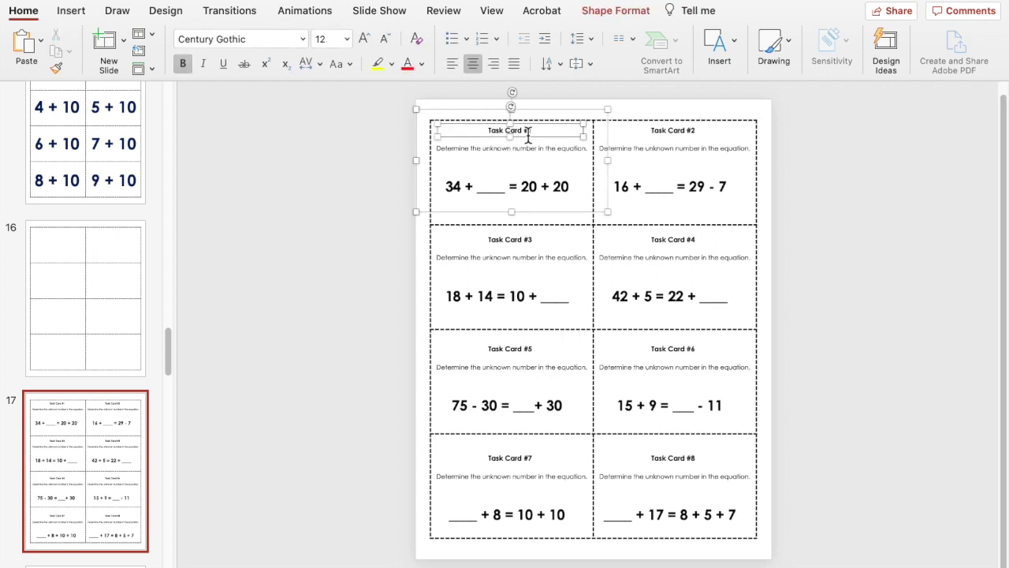
{"action": "left_click", "coordinate": [514, 154]}
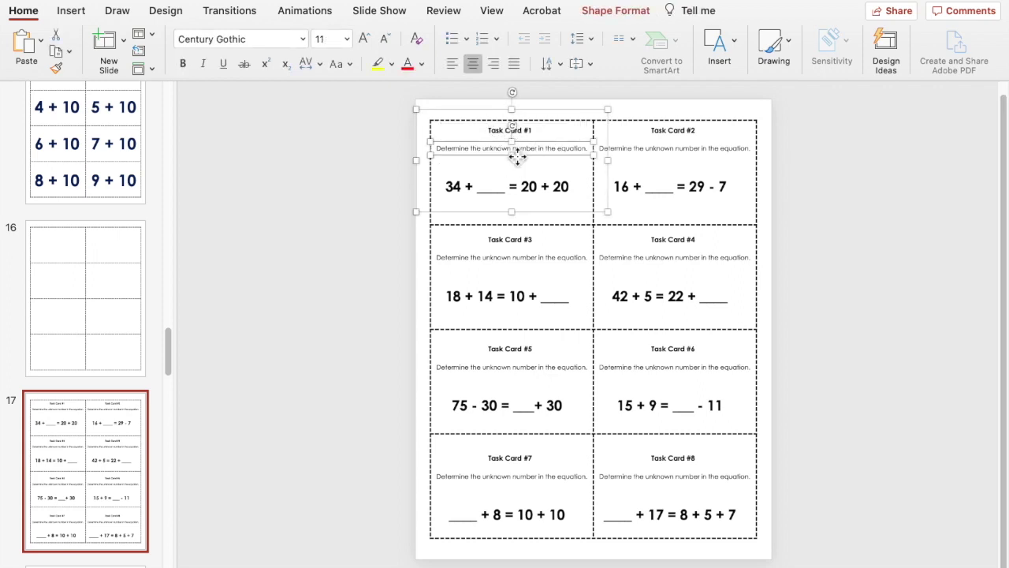
{"action": "left_click", "coordinate": [517, 198]}
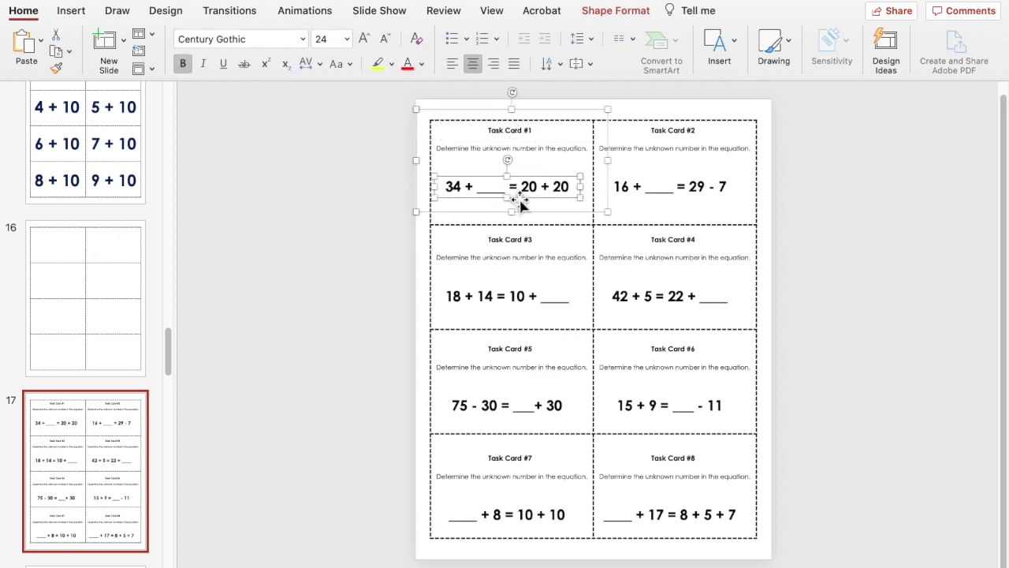
{"action": "left_click", "coordinate": [503, 131]}
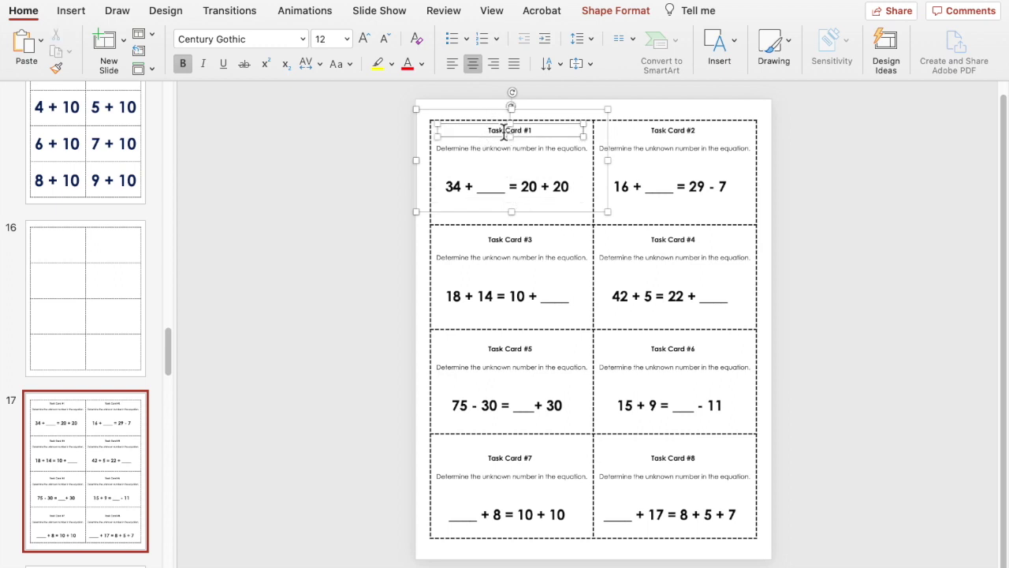
Check the text formatting of the instruction and equation boxes in Task Card #1 on slide 17
{"action": "left_click", "coordinate": [501, 150]}
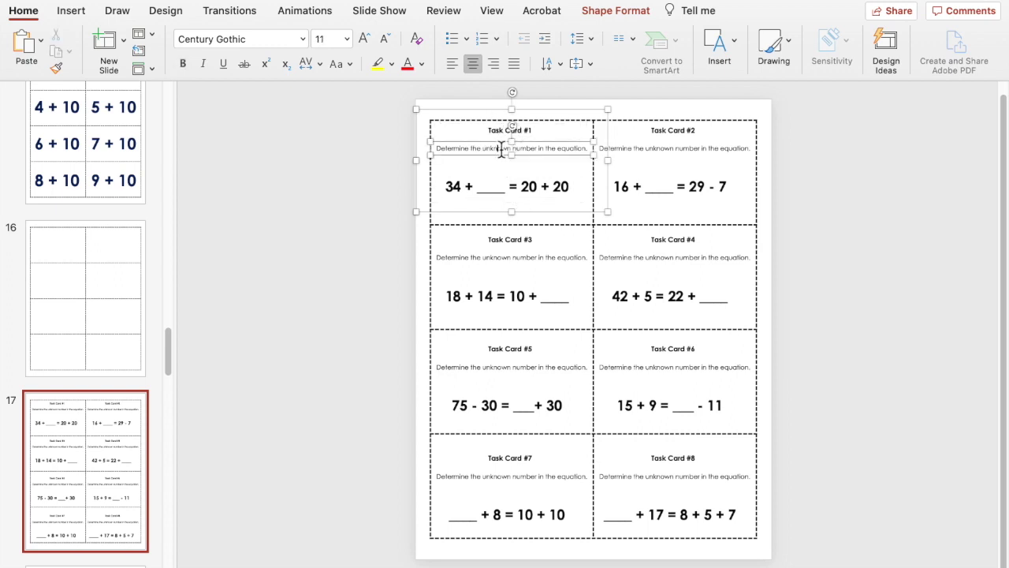
{"action": "left_click", "coordinate": [500, 198]}
{"action": "left_click", "coordinate": [503, 194]}
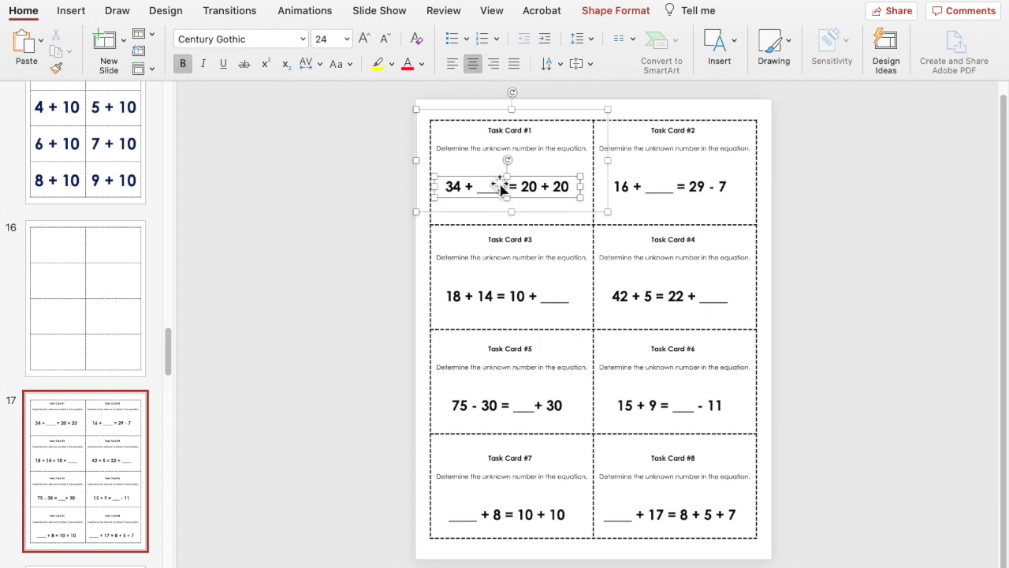
Add a text box about 3.2" wide reading "Task Card #1" in the first table cell of slide 16
{"action": "left_click", "coordinate": [108, 272]}
{"action": "left_click", "coordinate": [541, 149]}
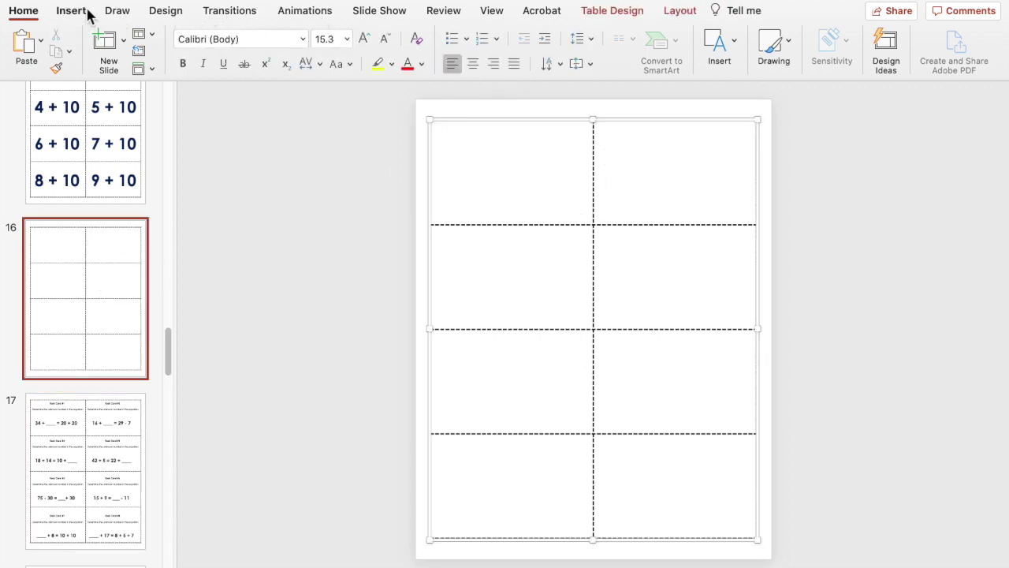
{"action": "left_click", "coordinate": [71, 11]}
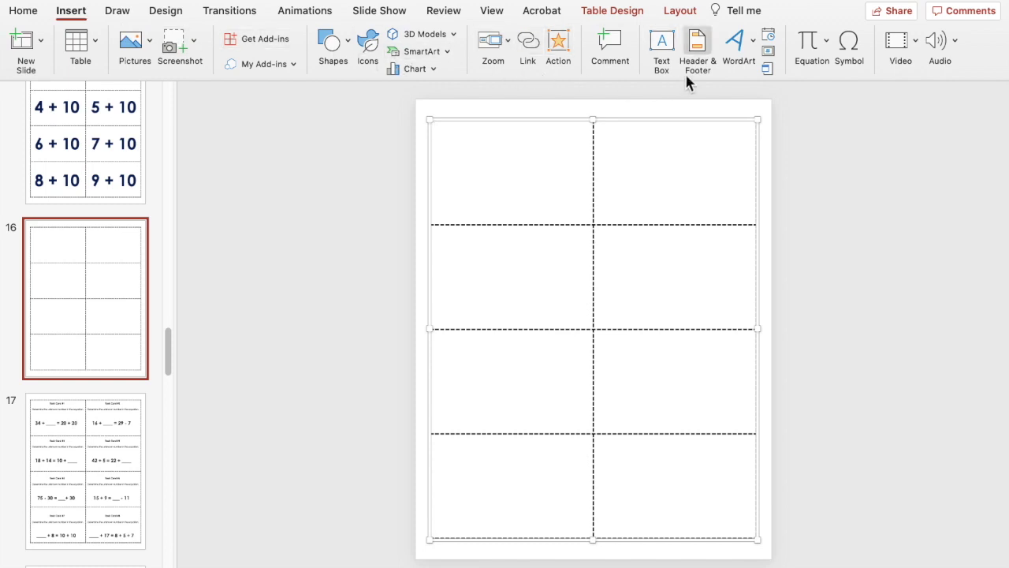
{"action": "left_click", "coordinate": [661, 52]}
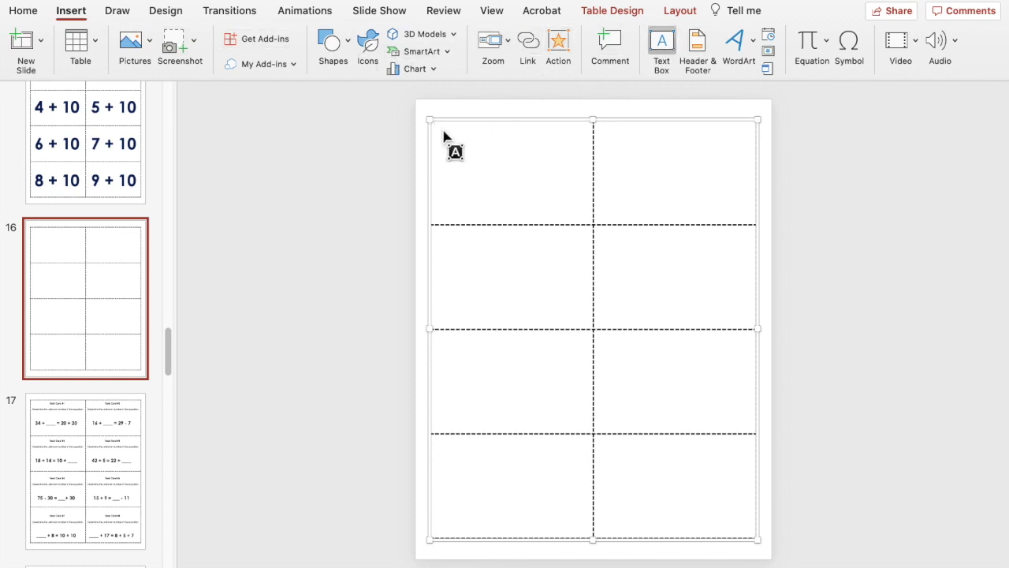
{"action": "left_click_drag", "start_coordinate": [440, 131], "coordinate": [568, 151]}
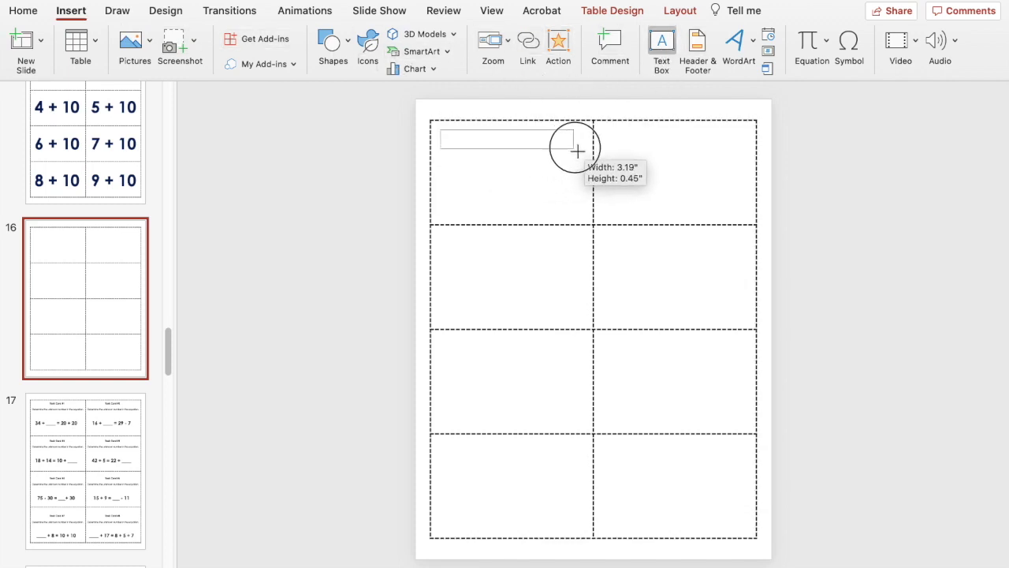
{"action": "left_click_drag", "start_coordinate": [577, 149], "coordinate": [575, 147]}
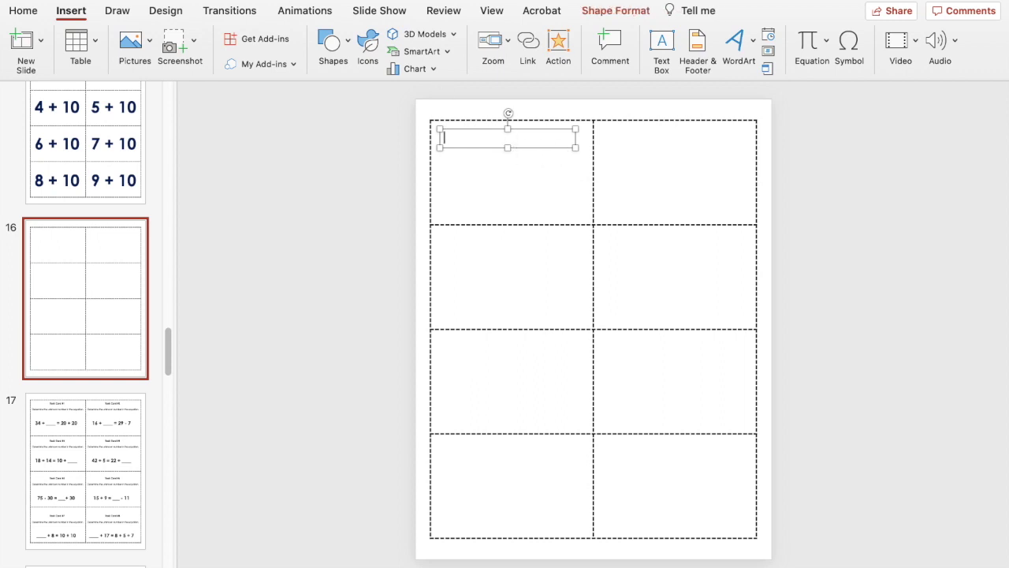
{"action": "type", "text": "Task Card #1"}
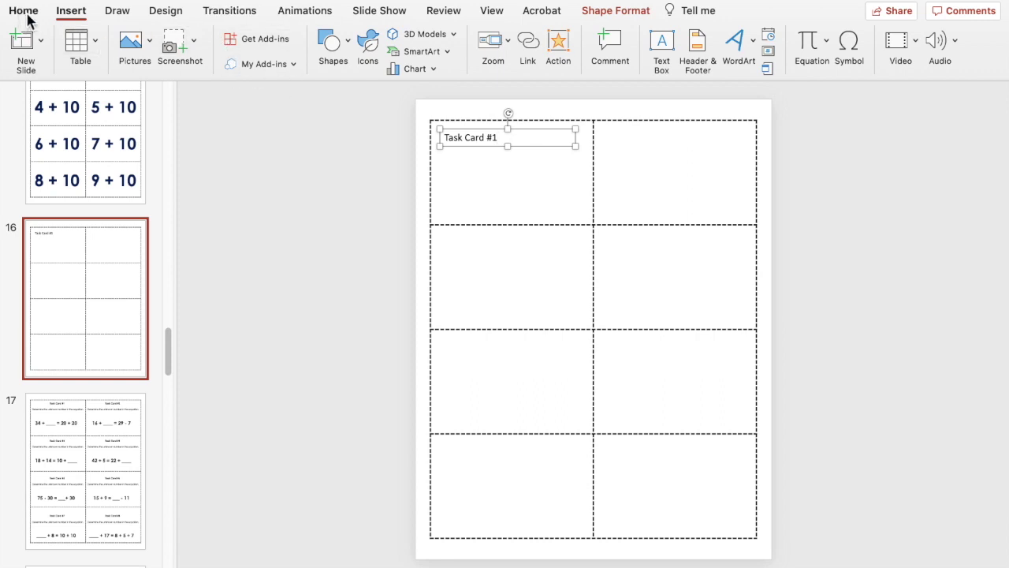
Center the "Task Card #1" title and set it in bold Century Gothic
{"action": "left_click", "coordinate": [472, 66]}
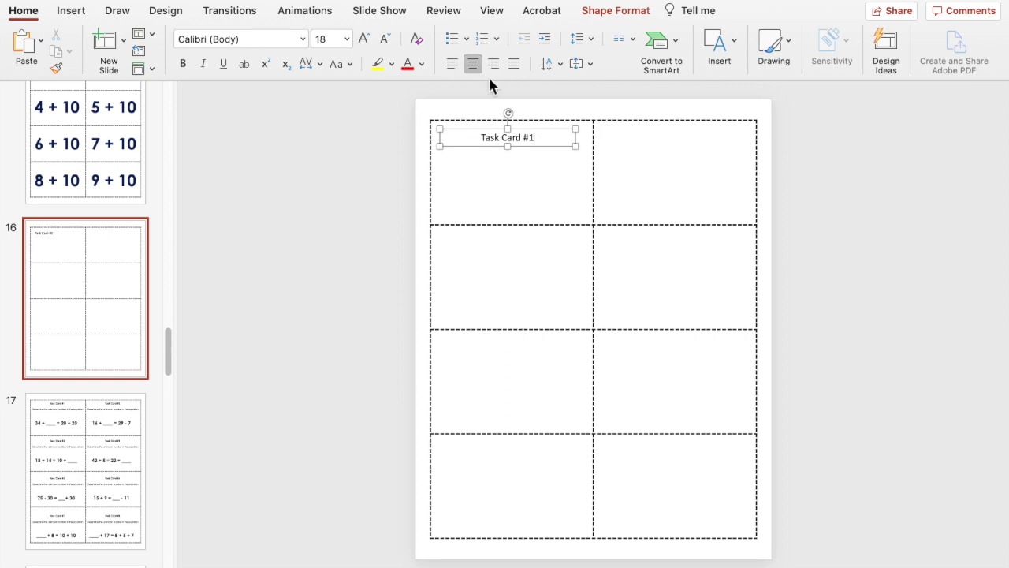
{"action": "triple_click", "coordinate": [508, 141]}
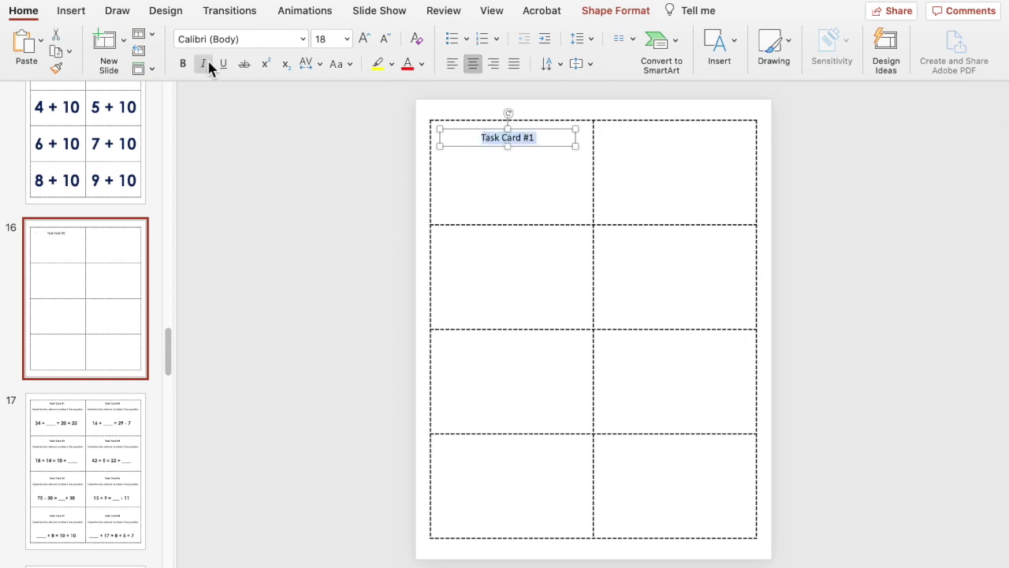
{"action": "left_click", "coordinate": [302, 39]}
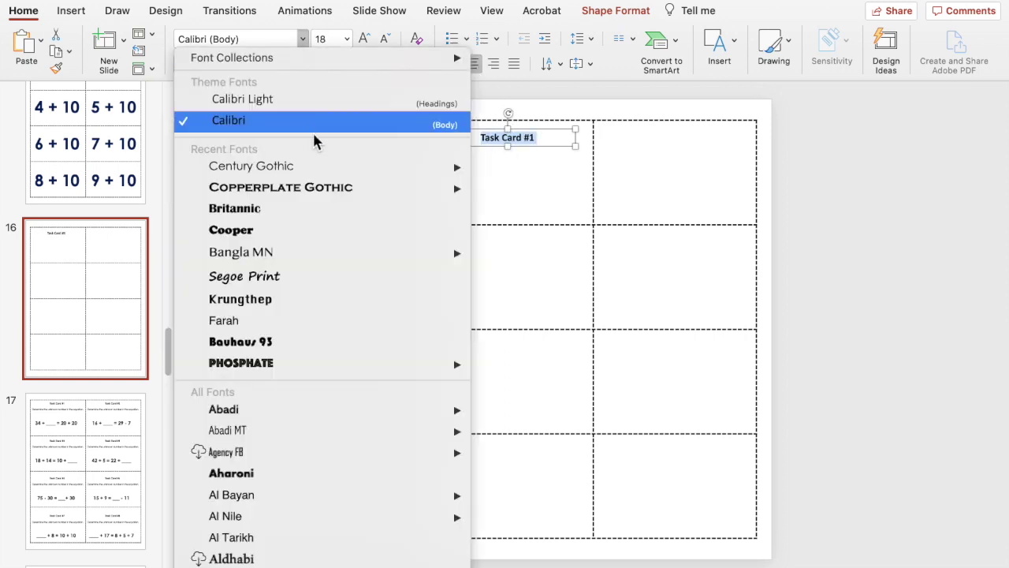
{"action": "mouse_move", "coordinate": [426, 167]}
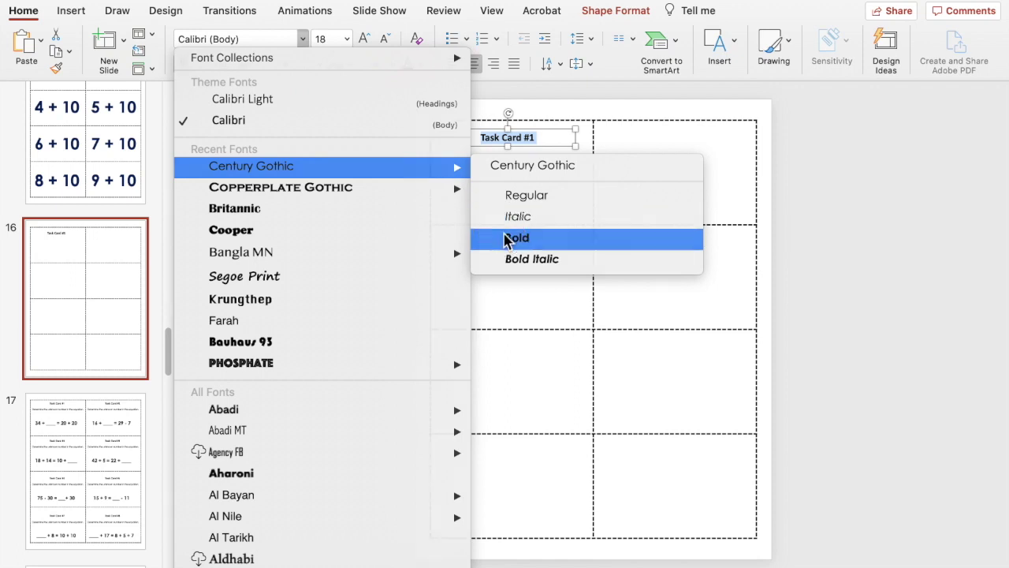
{"action": "left_click", "coordinate": [509, 238]}
{"action": "left_click", "coordinate": [477, 176]}
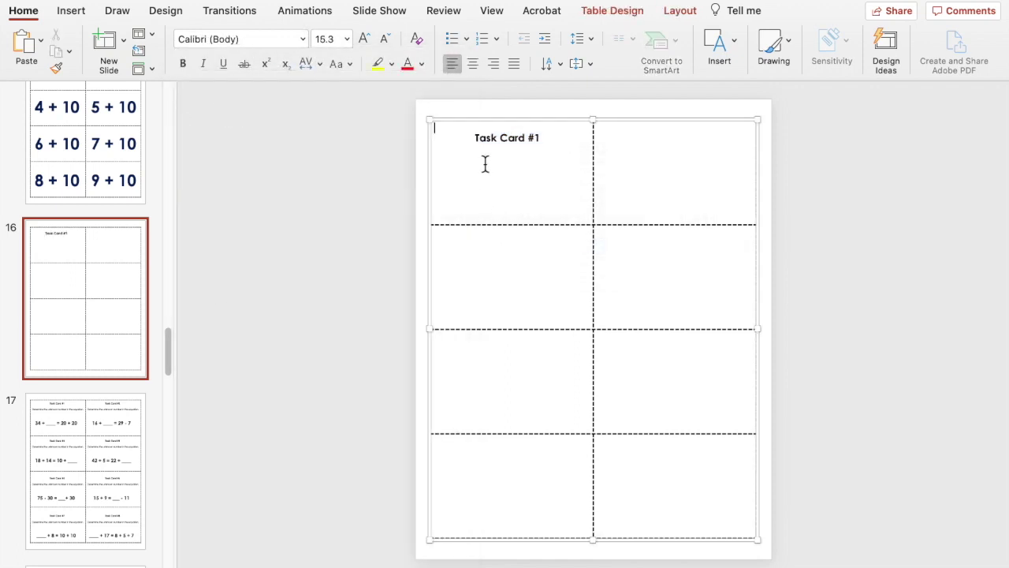
Duplicate the title text box directly below itself and change the copy's text to "Determine the unknown number in the equation"
{"action": "left_click", "coordinate": [496, 130]}
{"action": "left_click", "coordinate": [500, 138]}
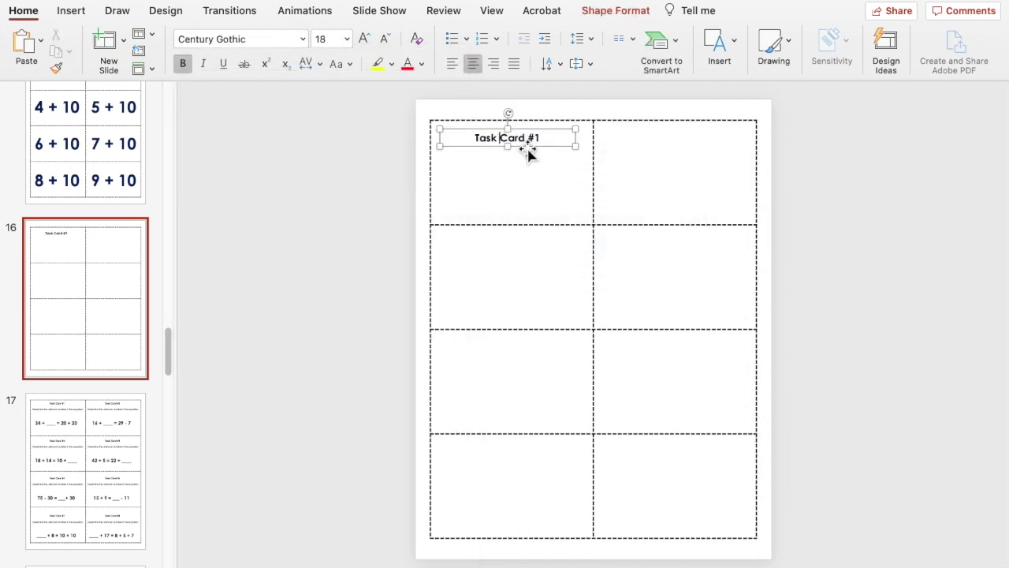
{"action": "left_click", "coordinate": [526, 148]}
{"action": "left_click_drag", "start_coordinate": [526, 148], "coordinate": [537, 169]}
{"action": "triple_click", "coordinate": [513, 159]}
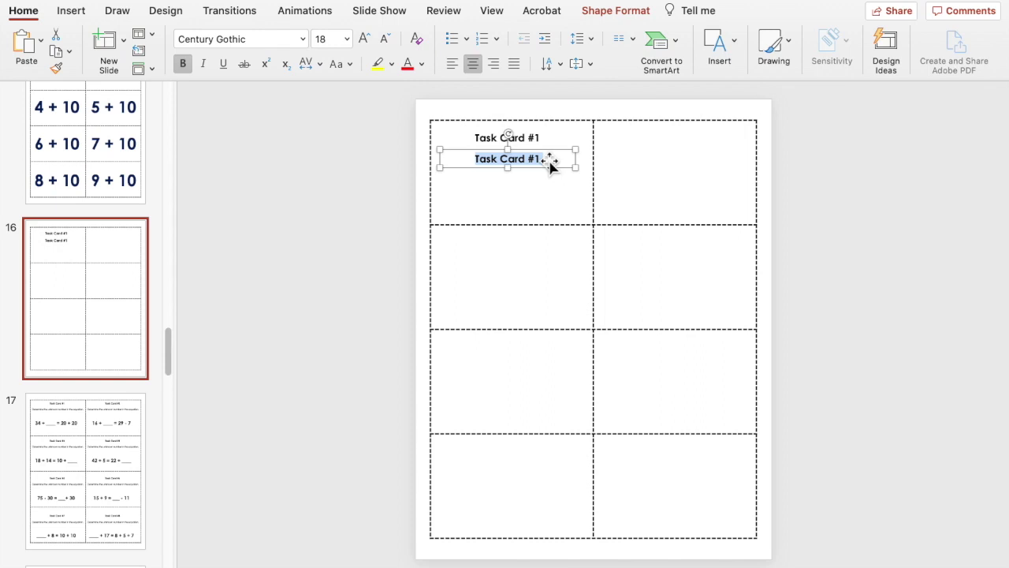
{"action": "type", "text": "Deter"}
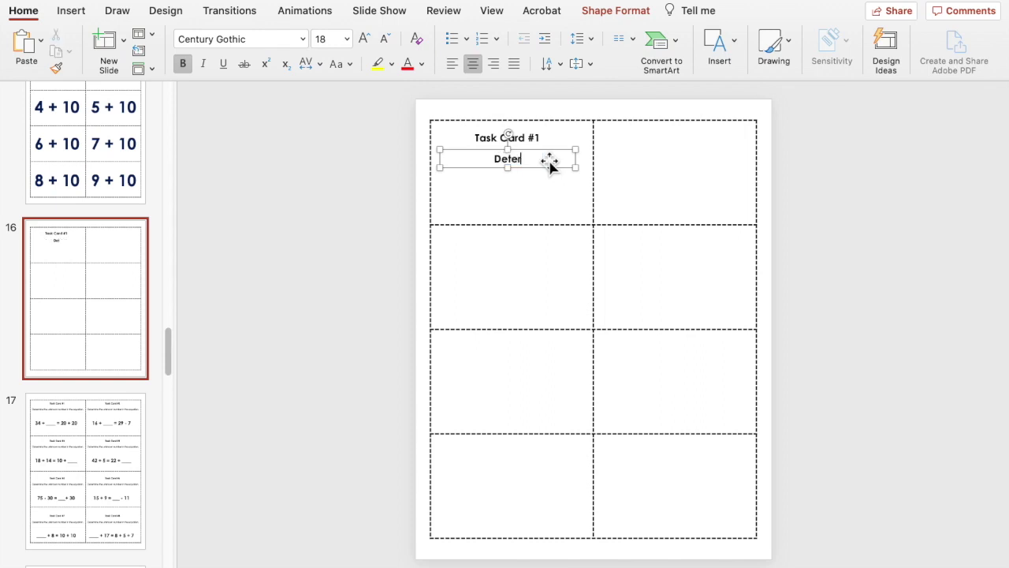
{"action": "type", "text": "mine the unknown number "}
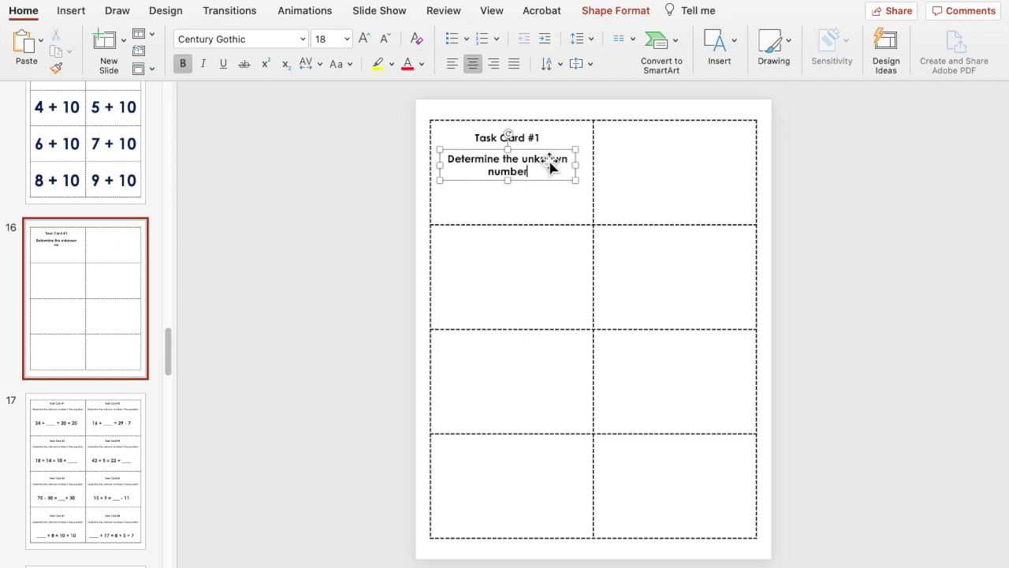
{"action": "type", "text": "in the equation"}
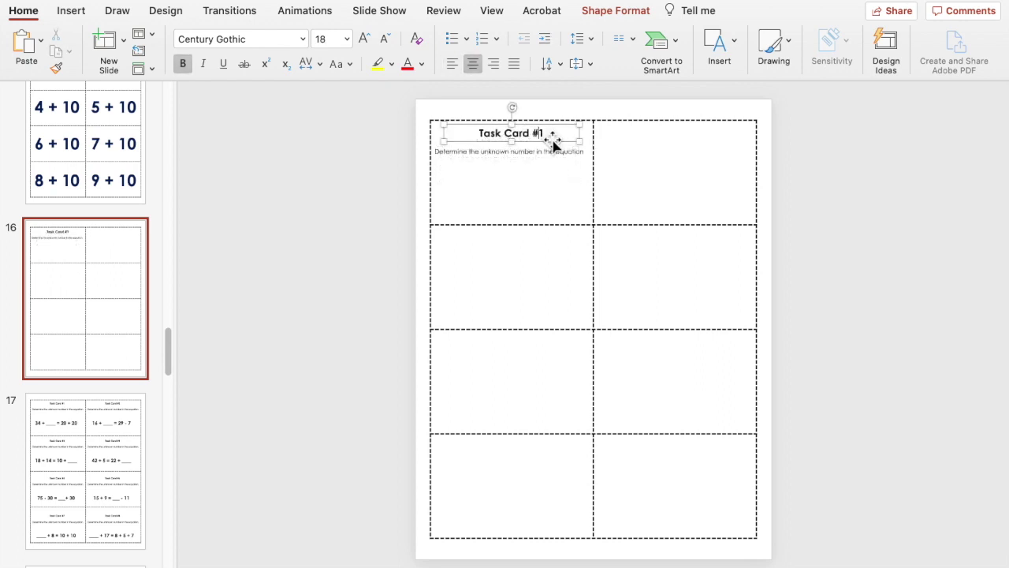
Duplicate the title text box below the instruction line and change the copy's text to "4 + 6 = 7 + _____"
{"action": "left_click_drag", "start_coordinate": [554, 152], "coordinate": [557, 197]}
{"action": "left_click_drag", "start_coordinate": [483, 187], "coordinate": [562, 190]}
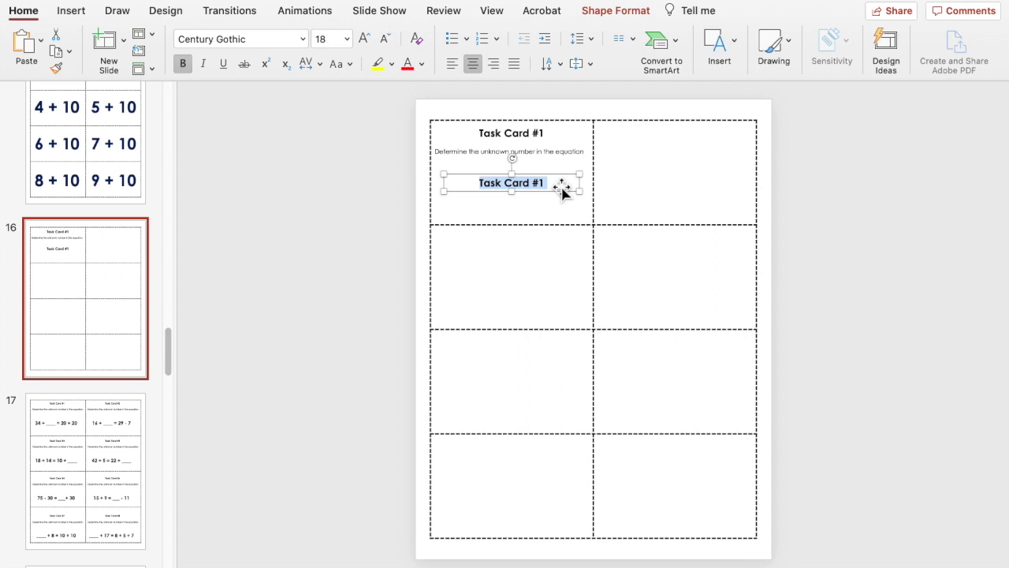
{"action": "type", "text": "4 + 6 = 7 + _____"}
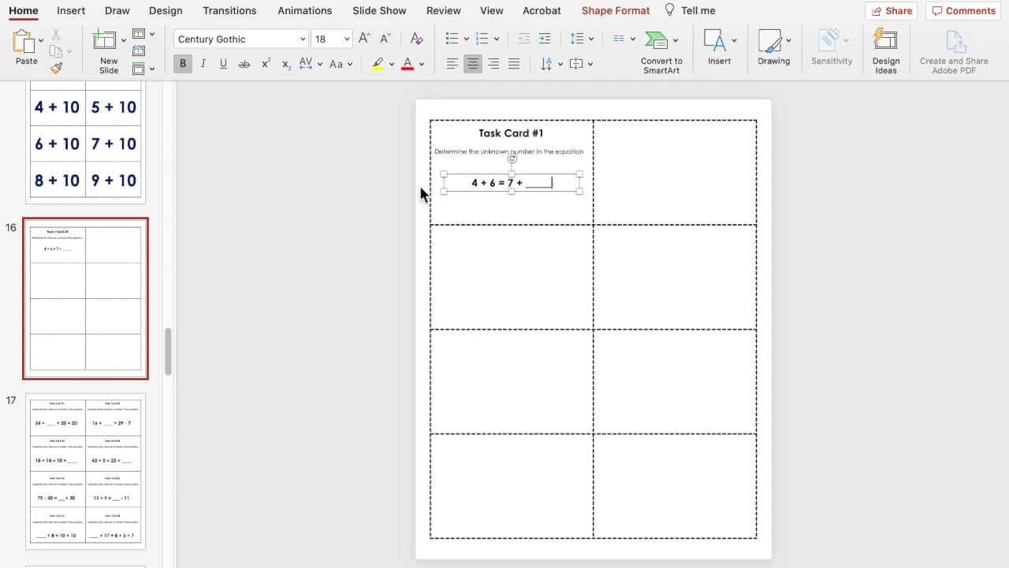
Increase the font size of the equation "4 + 6 = 7 + _____" to 24
{"action": "left_click", "coordinate": [424, 196]}
{"action": "left_click", "coordinate": [526, 189]}
{"action": "left_click_drag", "start_coordinate": [477, 192], "coordinate": [565, 196]}
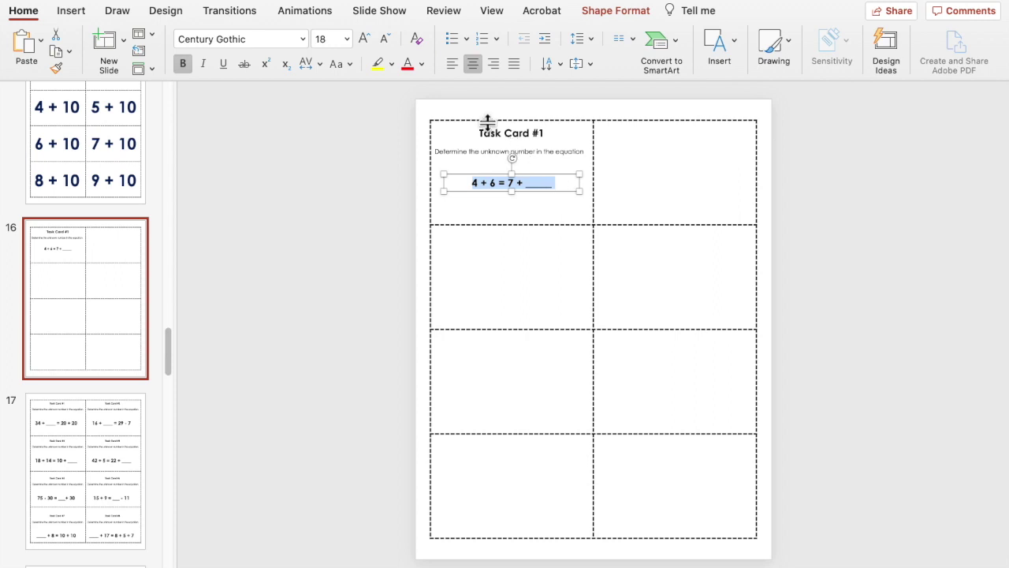
{"action": "left_click", "coordinate": [364, 38]}
{"action": "left_click", "coordinate": [364, 39]}
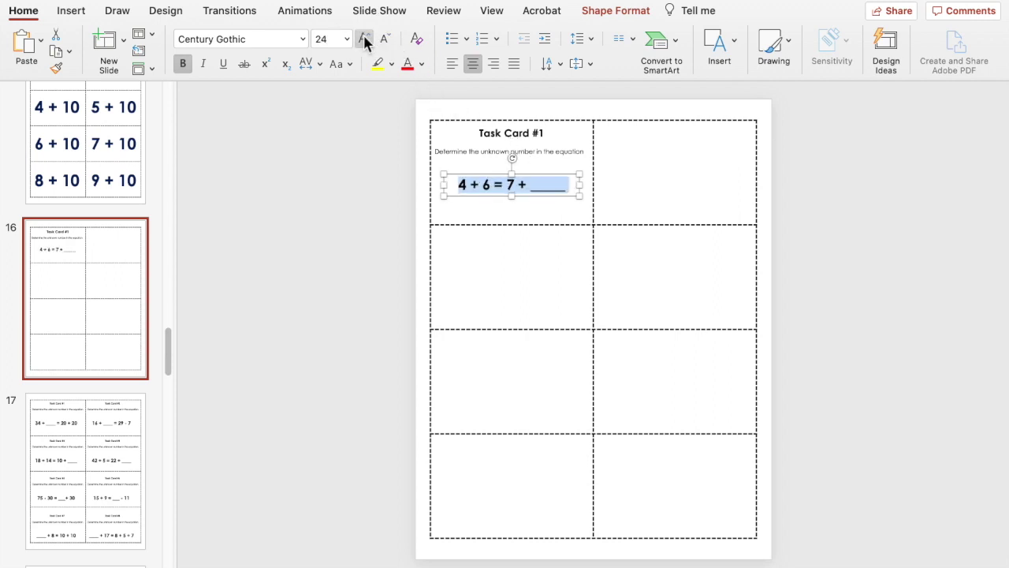
{"action": "left_click", "coordinate": [395, 210]}
Group the title, instruction and equation text boxes of the first task card
{"action": "left_click", "coordinate": [517, 135]}
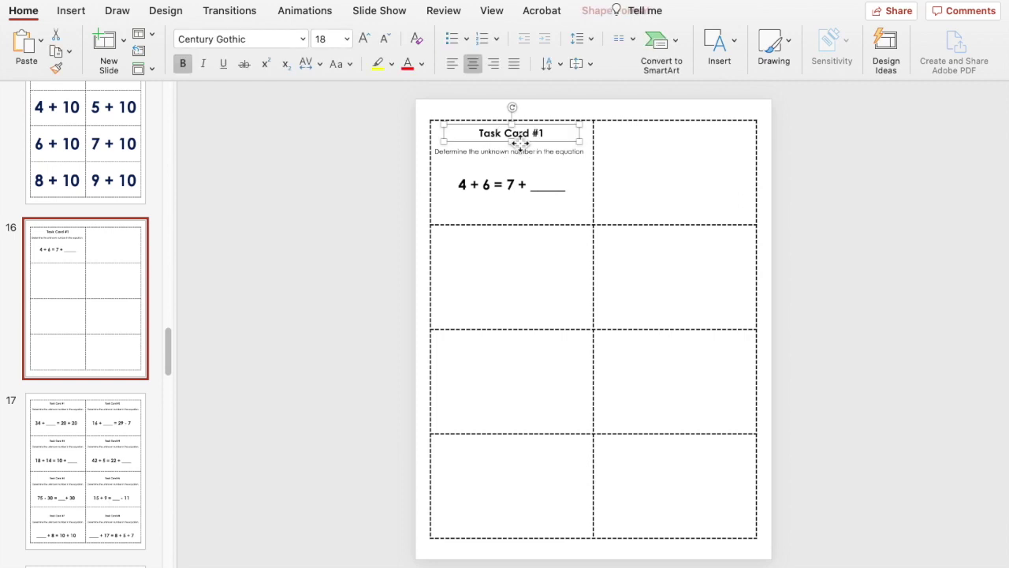
{"action": "left_click", "coordinate": [397, 117]}
{"action": "left_click_drag", "start_coordinate": [399, 92], "coordinate": [597, 226]}
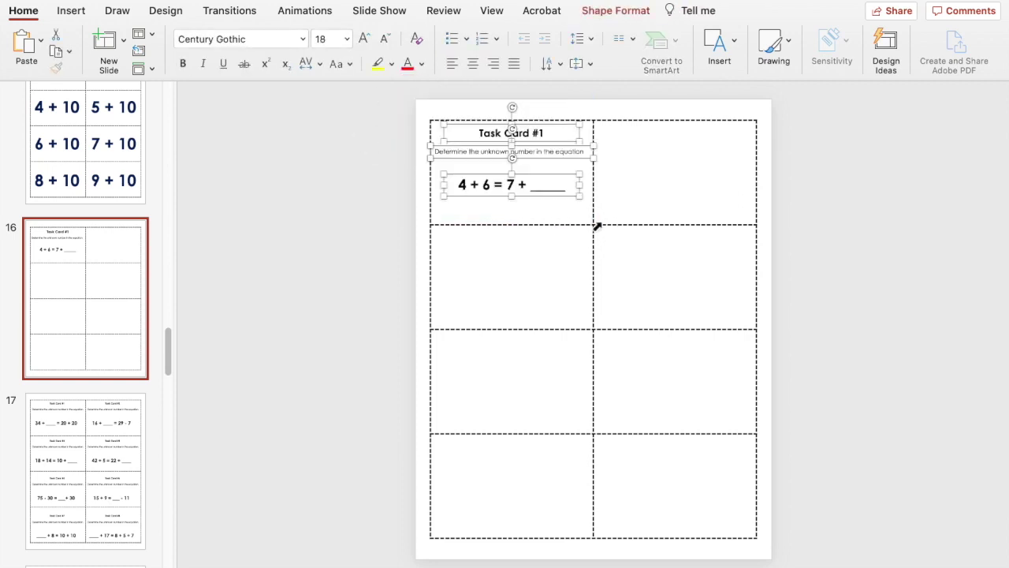
{"action": "right_click", "coordinate": [471, 150]}
{"action": "mouse_move", "coordinate": [523, 204]}
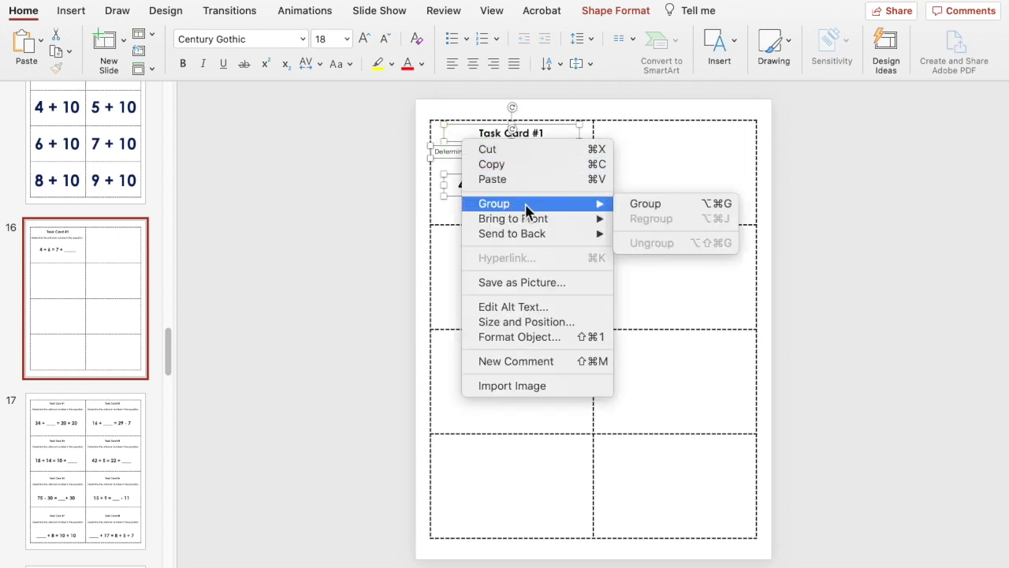
{"action": "left_click", "coordinate": [654, 207]}
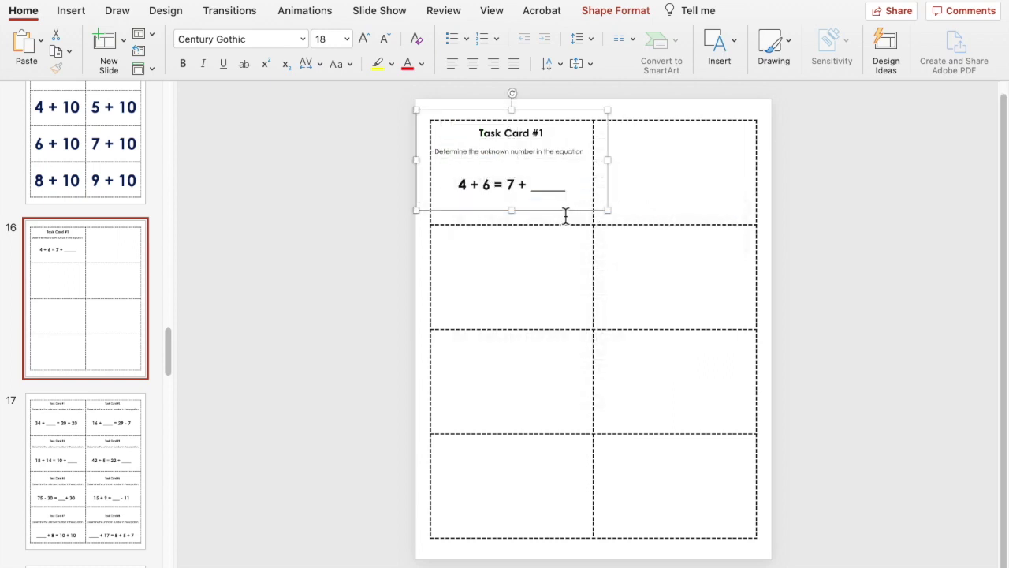
Duplicate the grouped task card into the second cell of the first row, level with the original at 4.25" from the left
{"action": "left_click_drag", "start_coordinate": [565, 215], "coordinate": [727, 214]}
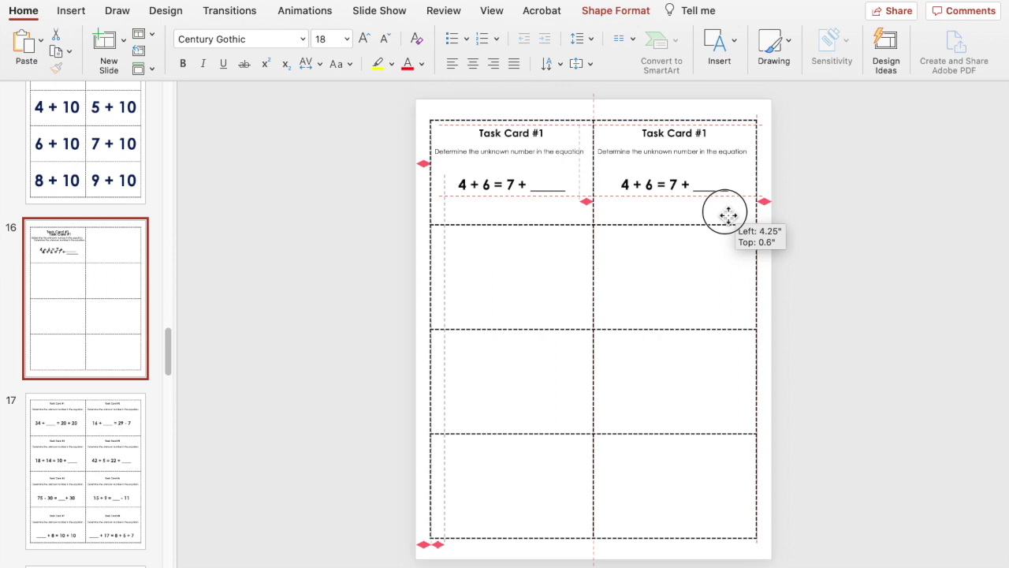
{"action": "left_click_drag", "start_coordinate": [728, 215], "coordinate": [728, 217]}
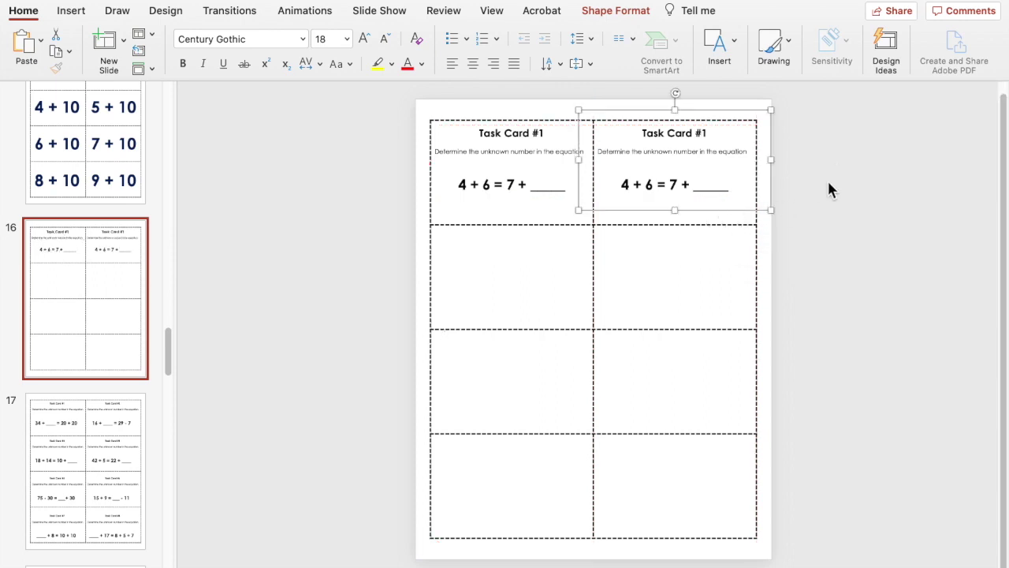
Duplicate the two first-row task card groups together into the second, third and fourth table rows
{"action": "left_click_drag", "start_coordinate": [827, 191], "coordinate": [374, 84]}
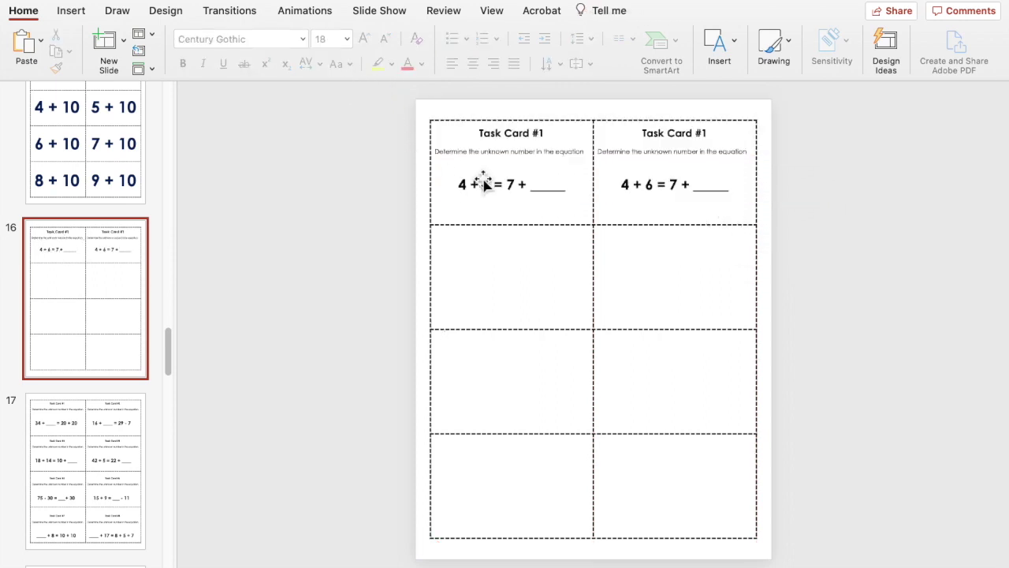
{"action": "left_click", "coordinate": [484, 174]}
{"action": "left_click", "coordinate": [462, 138]}
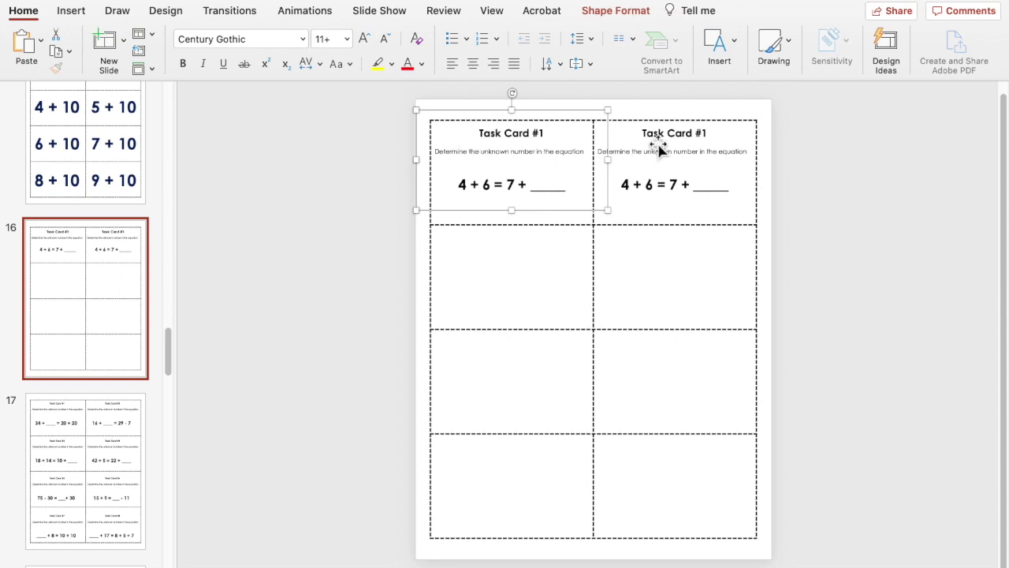
{"action": "left_click", "coordinate": [746, 151], "text": "shift"}
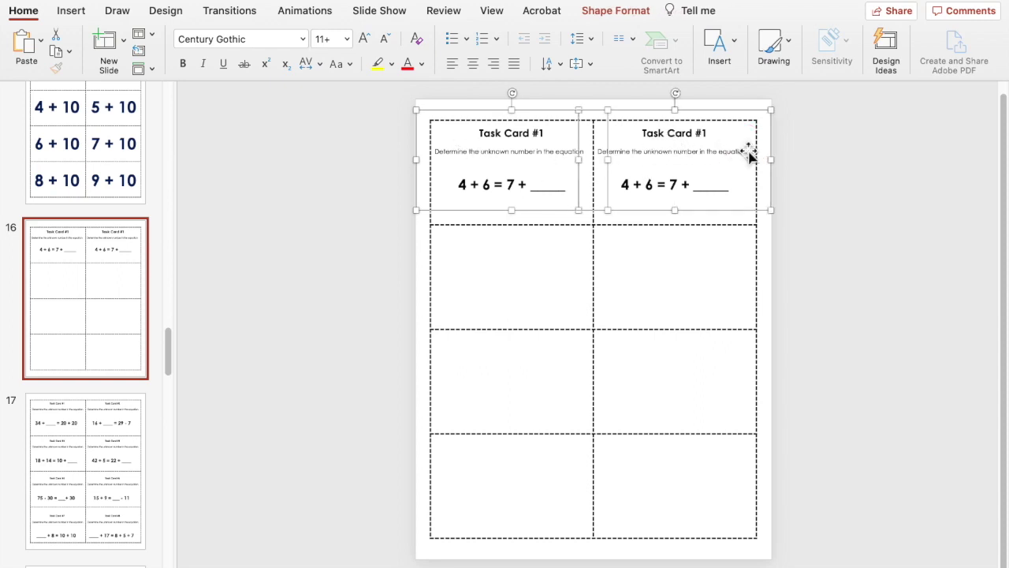
{"action": "left_click_drag", "start_coordinate": [665, 162], "coordinate": [649, 316]}
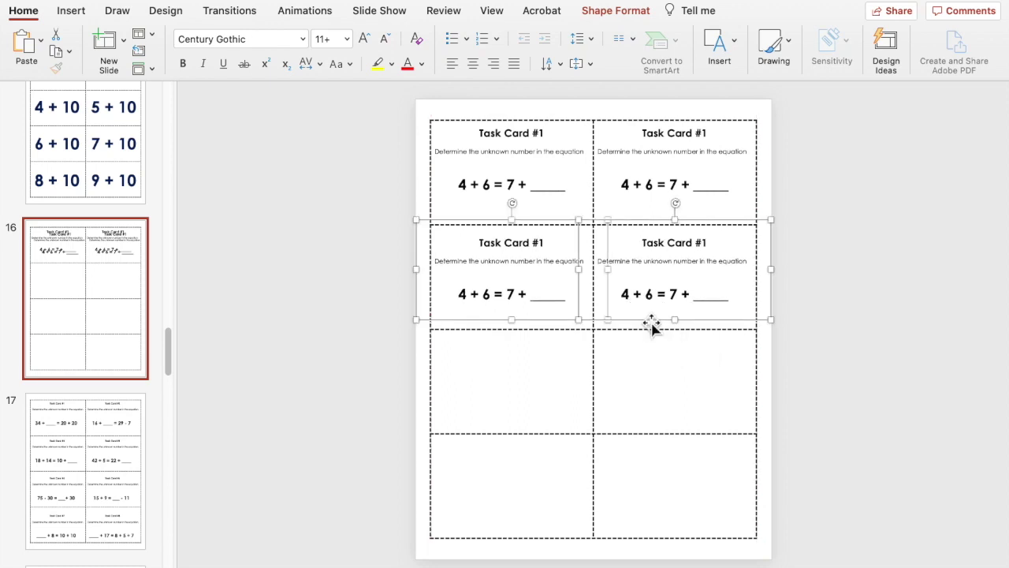
{"action": "key", "text": "super+d"}
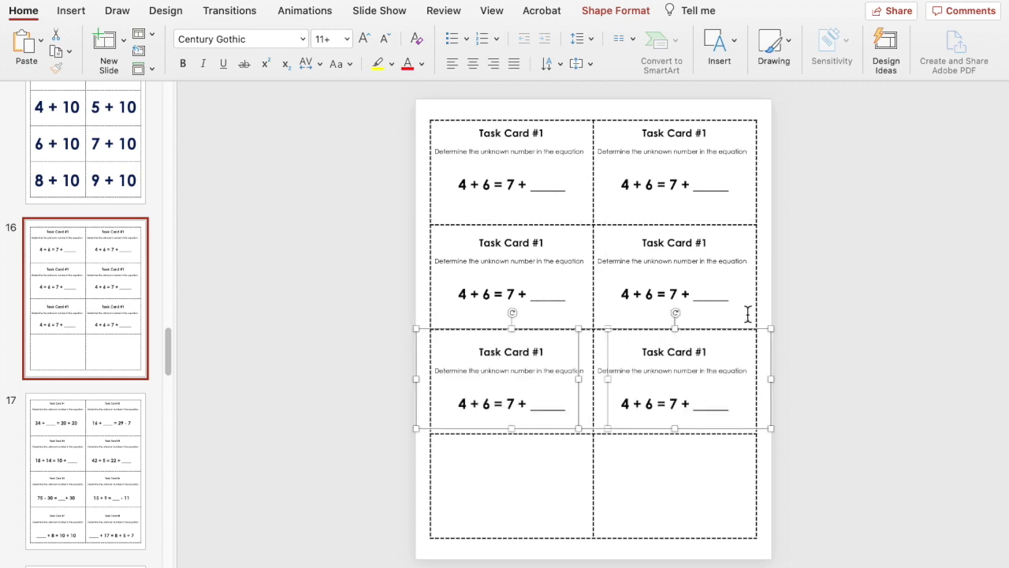
{"action": "key", "text": "super+d"}
{"action": "left_click", "coordinate": [922, 303]}
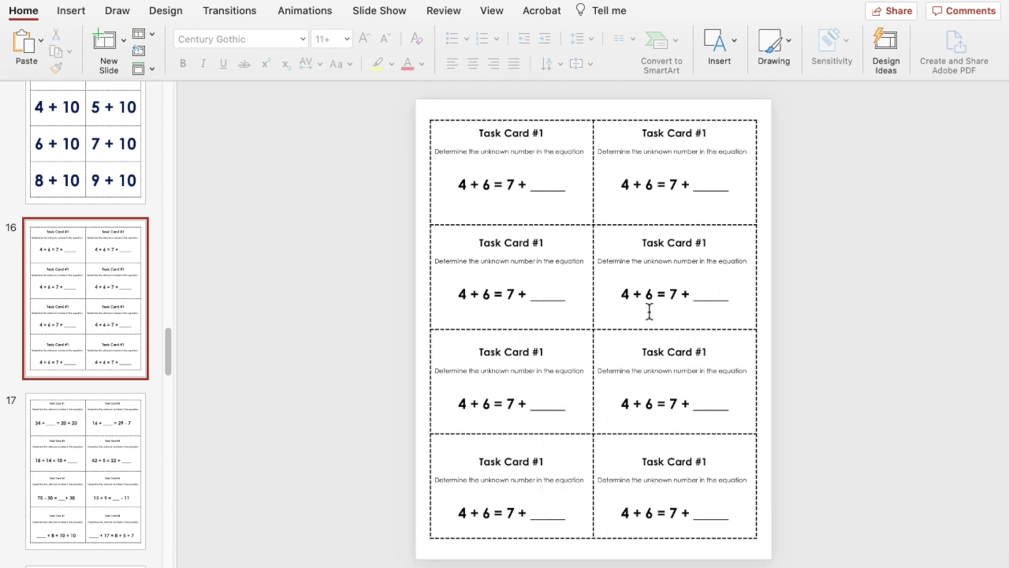
Renumber the titles of the next three cards as Task Card #2, #3 and #4
{"action": "left_click", "coordinate": [708, 132]}
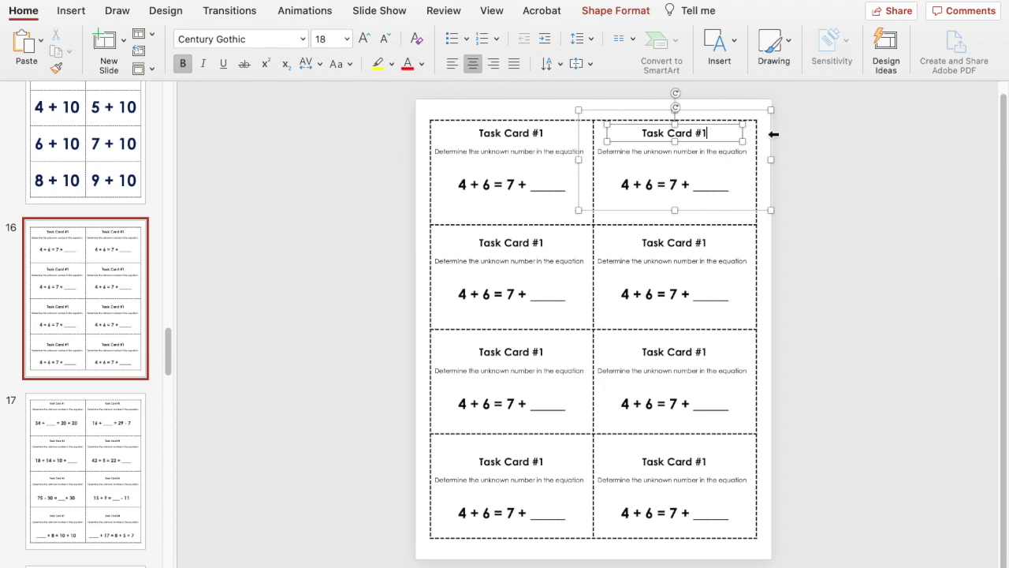
{"action": "key", "text": "BackSpace"}
{"action": "type", "text": "2"}
{"action": "left_click", "coordinate": [546, 244]}
{"action": "key", "text": "BackSpace"}
{"action": "type", "text": "3"}
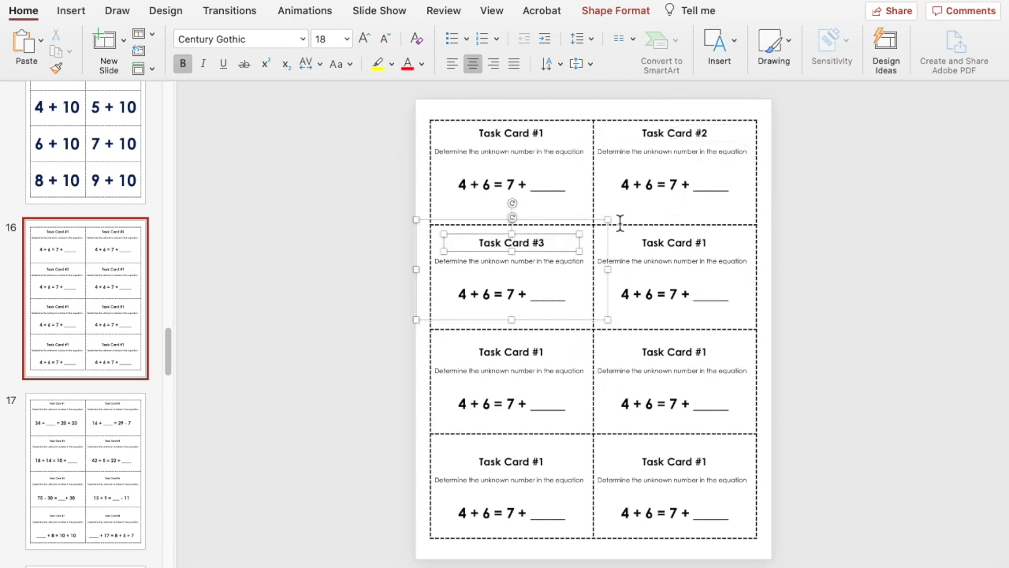
{"action": "left_click", "coordinate": [709, 245]}
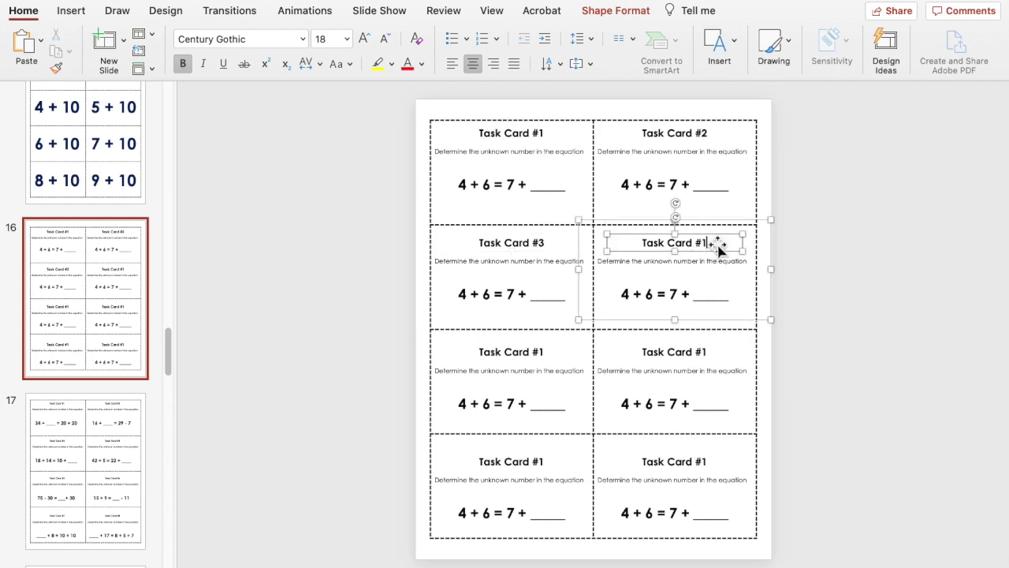
{"action": "key", "text": "BackSpace"}
{"action": "type", "text": "4"}
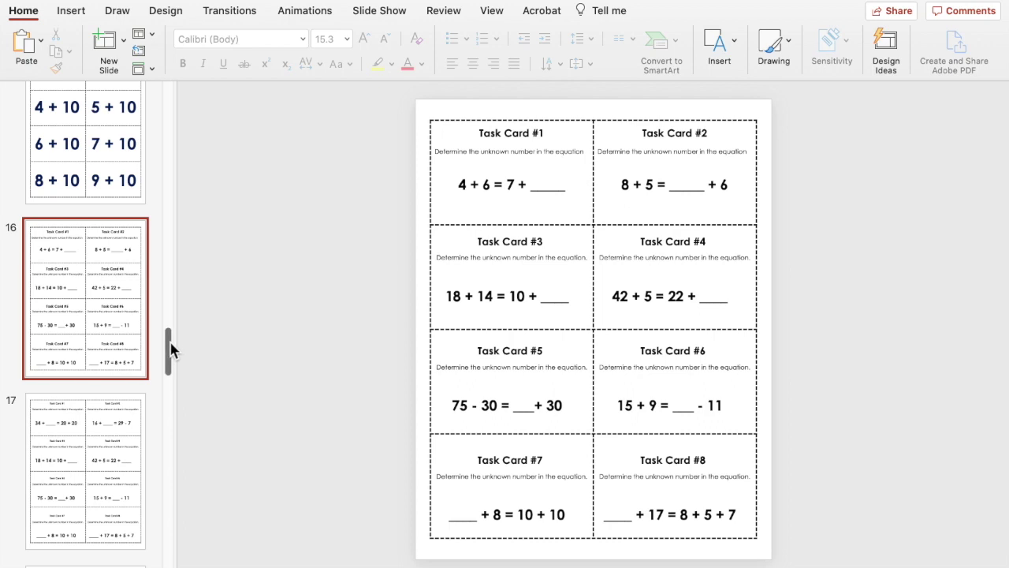
{"action": "left_click_drag", "start_coordinate": [166, 344], "coordinate": [167, 337]}
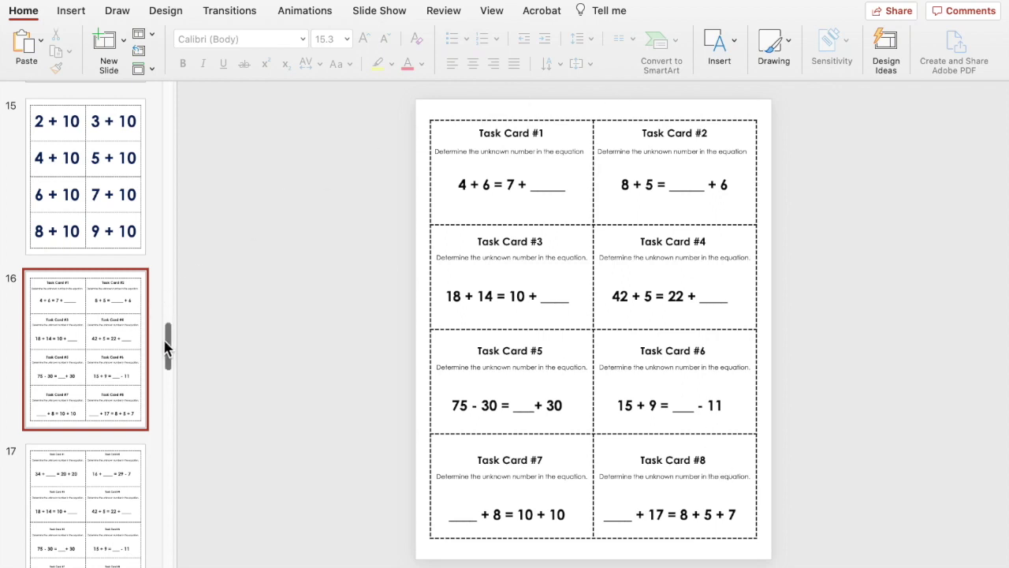
{"action": "mouse_move", "coordinate": [167, 343]}
{"action": "left_mouse_down"}
{"action": "mouse_move", "coordinate": [174, 314]}
{"action": "mouse_move", "coordinate": [175, 333]}
{"action": "left_mouse_up"}
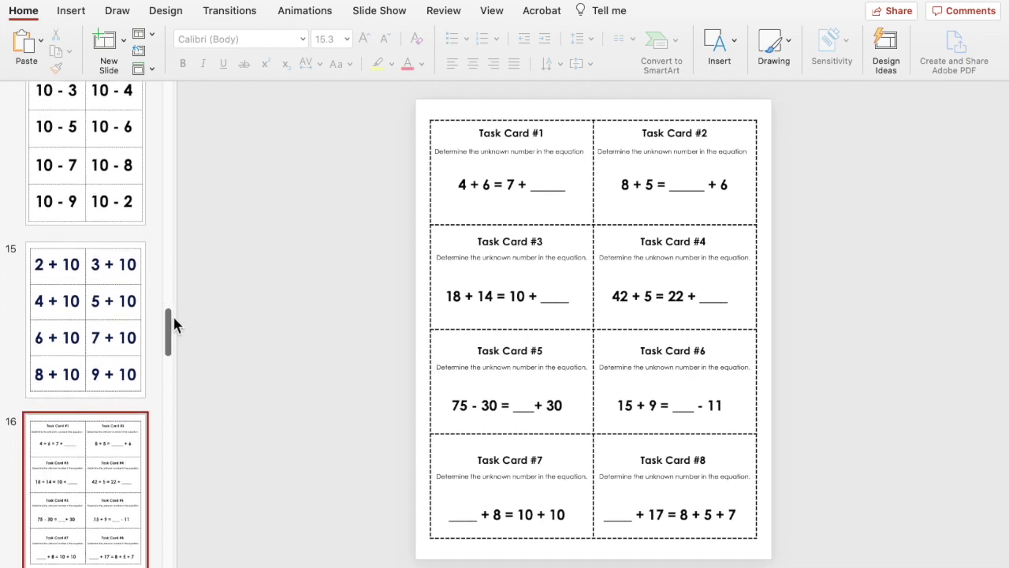